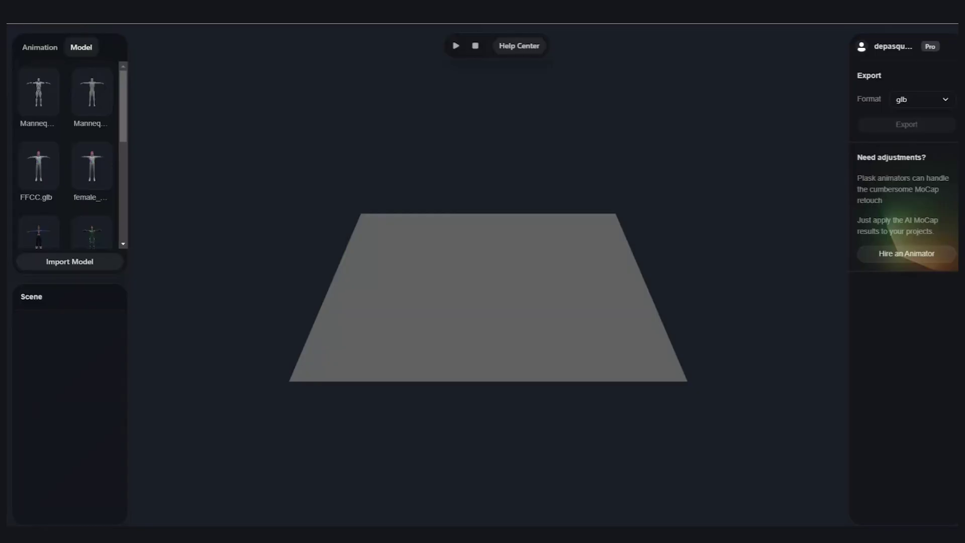
# Place the Mannequin model in the Plask scene and export Mannequin.glb as fbx_unreal
pyautogui.rightClick(32, 95)
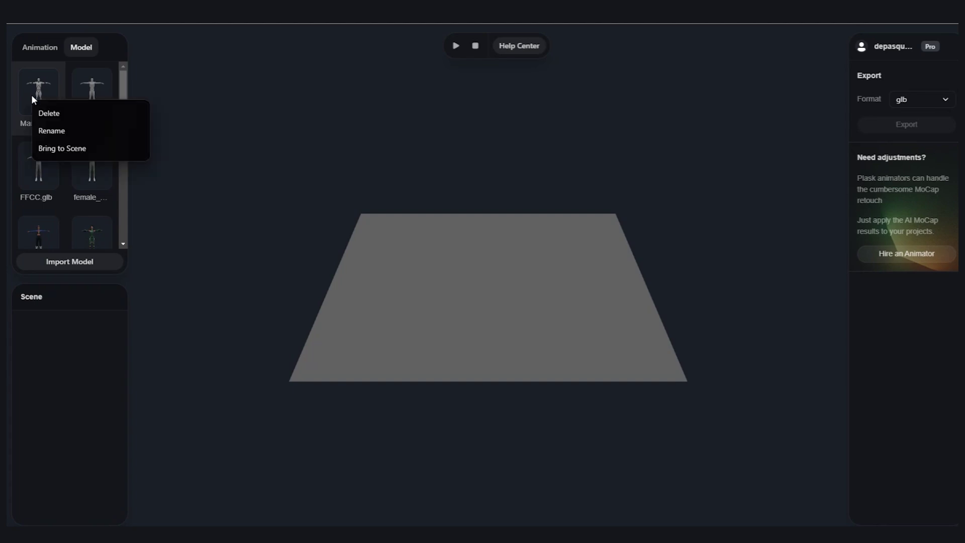
pyautogui.click(64, 150)
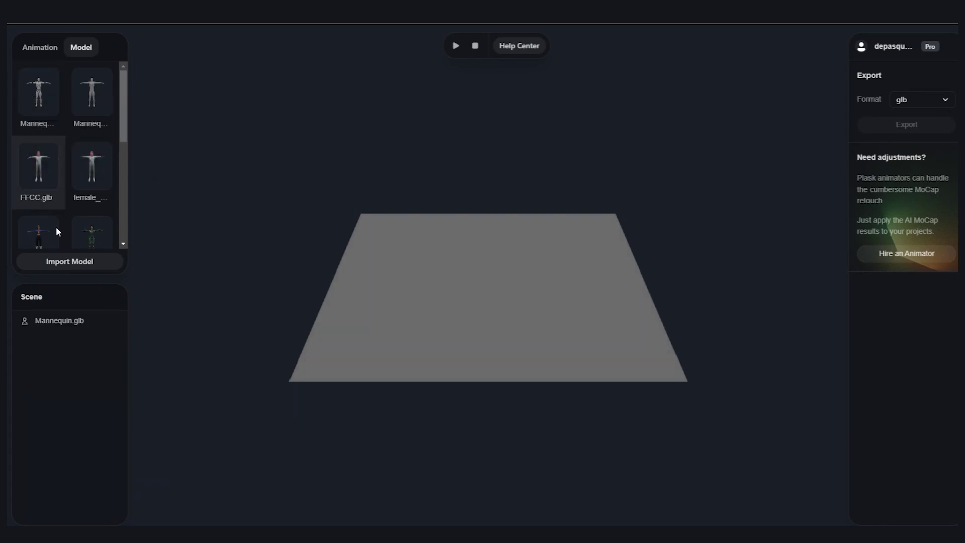
pyautogui.click(66, 322)
pyautogui.scroll(3, 466, 253)
pyautogui.scroll(5, 478, 248)
pyautogui.scroll(3, 528, 241)
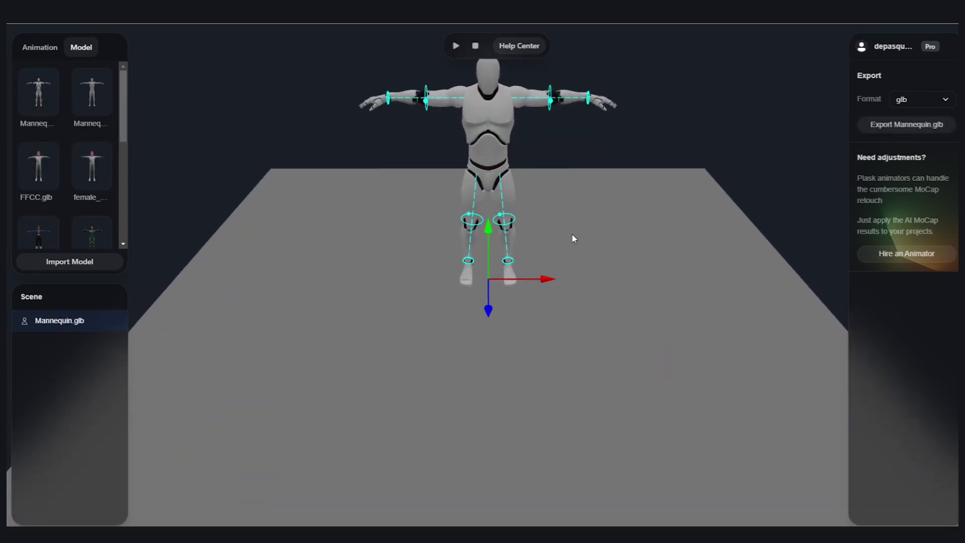
pyautogui.moveTo(572, 239)
pyautogui.mouseDown(button='right')
pyautogui.moveTo(584, 182)
pyautogui.moveTo(571, 327)
pyautogui.mouseUp(button='right')
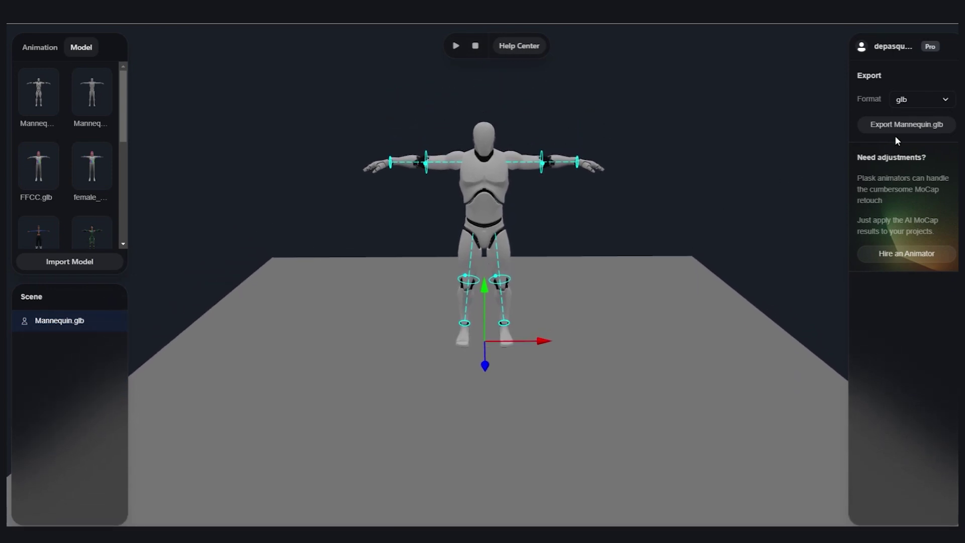
pyautogui.click(935, 101)
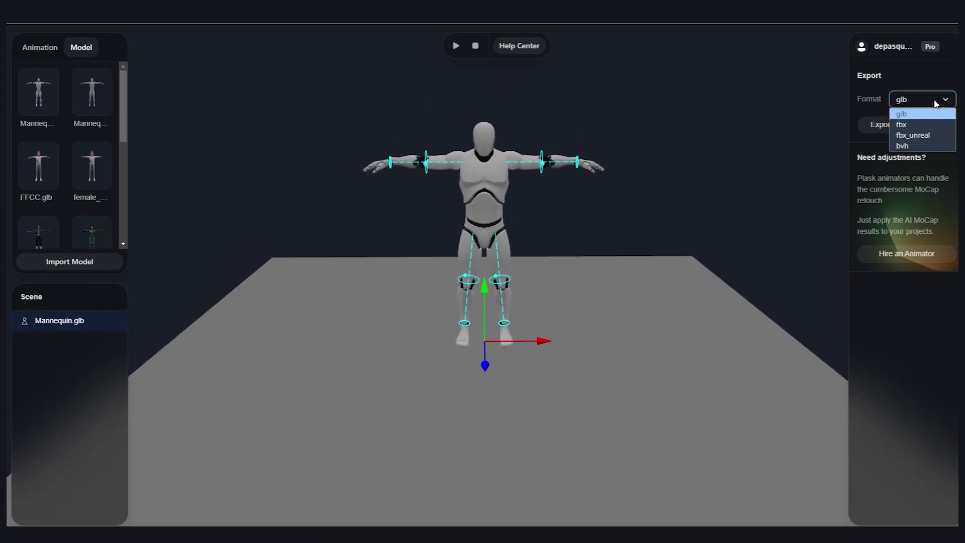
pyautogui.click(906, 124)
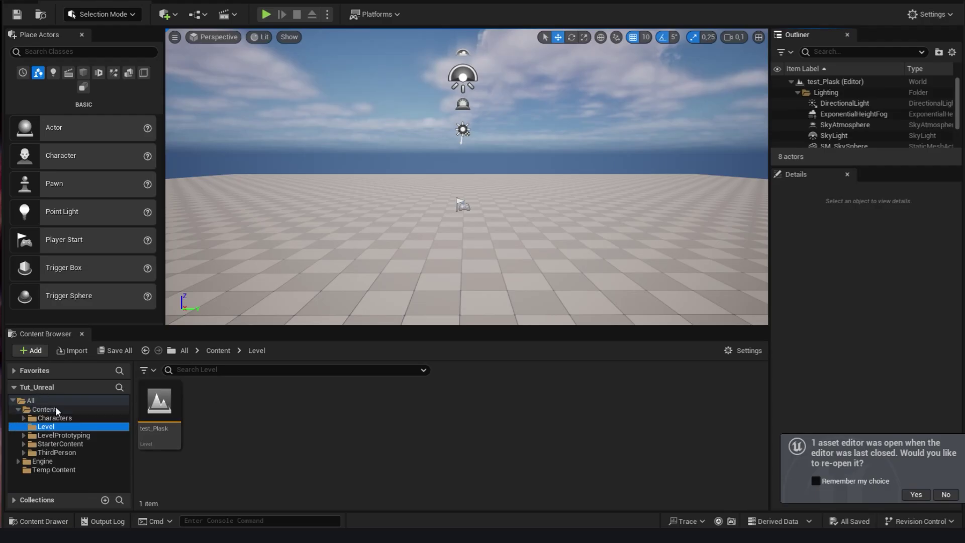
# Create a new folder named Plask inside Content
pyautogui.rightClick(55, 407)
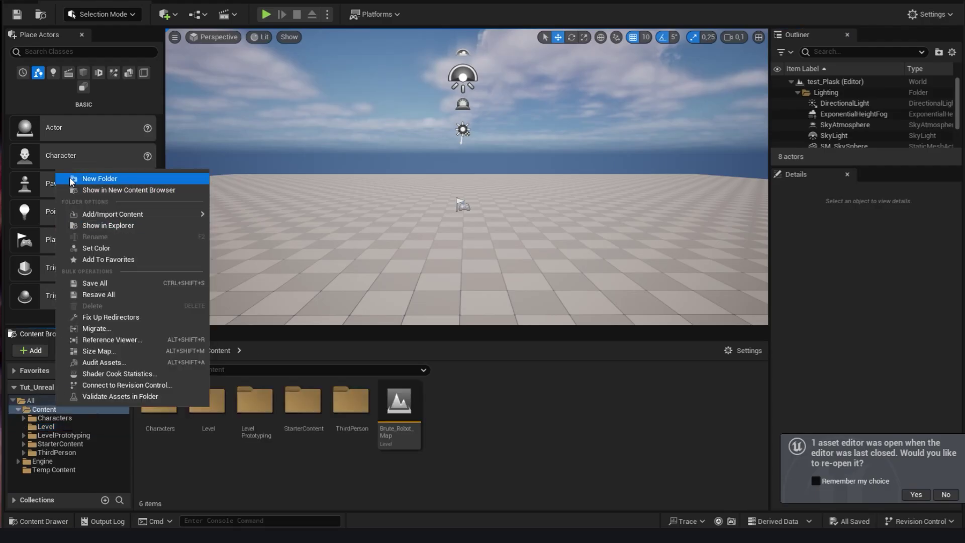
pyautogui.click(99, 177)
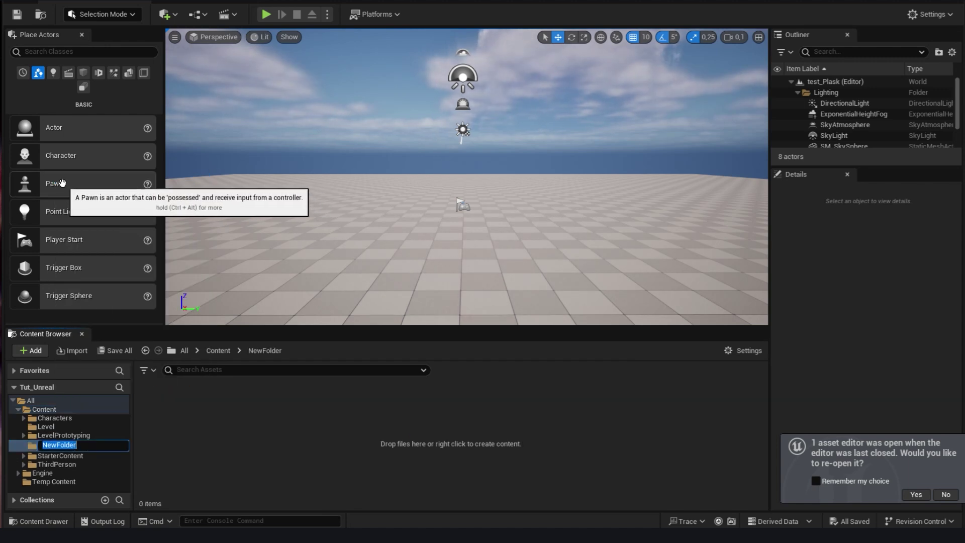
pyautogui.write('Plask')
pyautogui.press('Return')
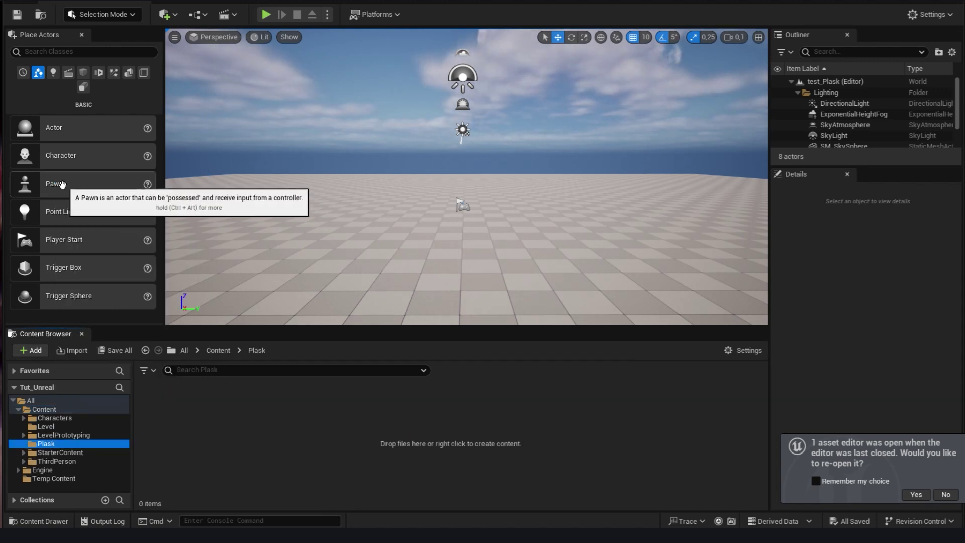
# Import Mannequin_T_Pose.fbx into Plask with animations off and Create New Materials
pyautogui.rightClick(178, 399)
pyautogui.moveTo(208, 185)
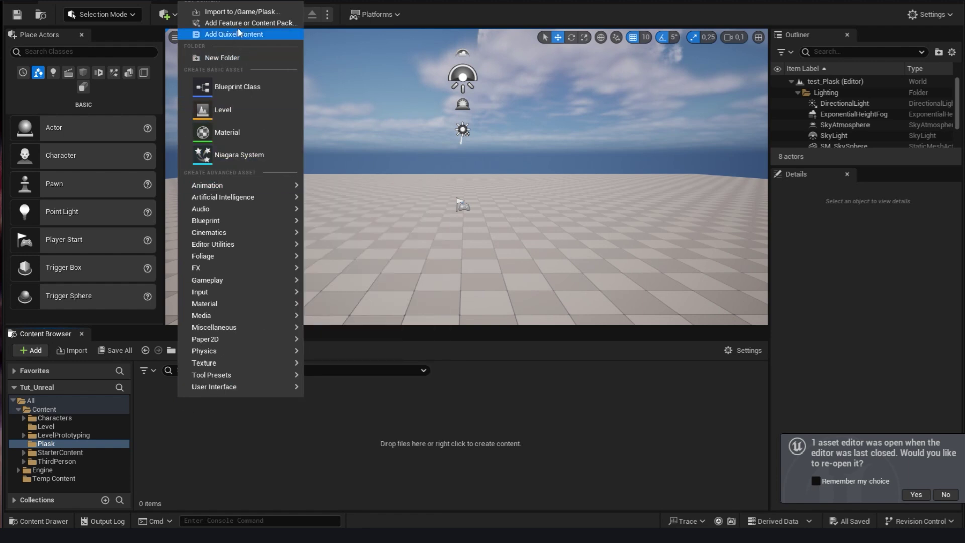
pyautogui.click(242, 11)
pyautogui.click(234, 47)
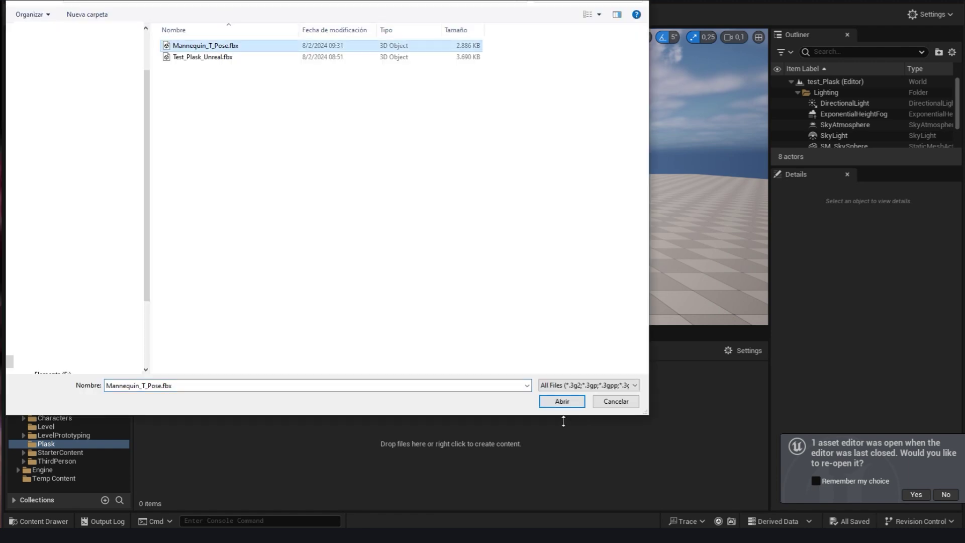
pyautogui.click(562, 402)
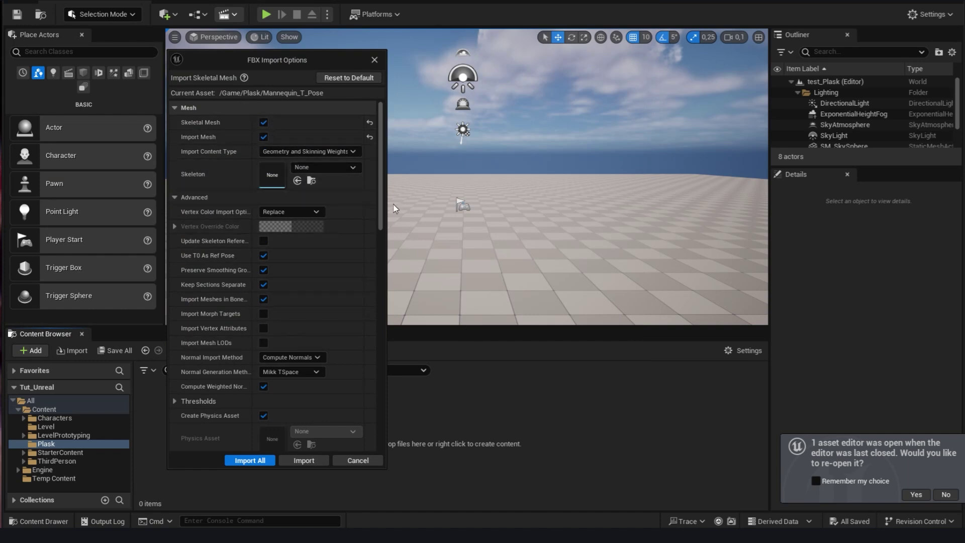
pyautogui.moveTo(381, 220)
pyautogui.mouseDown()
pyautogui.moveTo(399, 345)
pyautogui.moveTo(381, 302)
pyautogui.mouseUp()
pyautogui.click(264, 209)
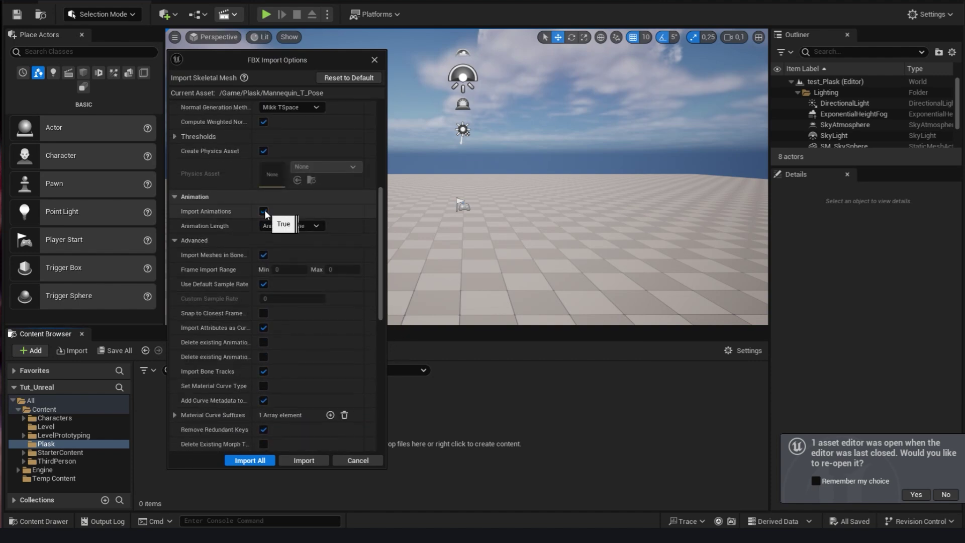
pyautogui.scroll(-5, 373, 249)
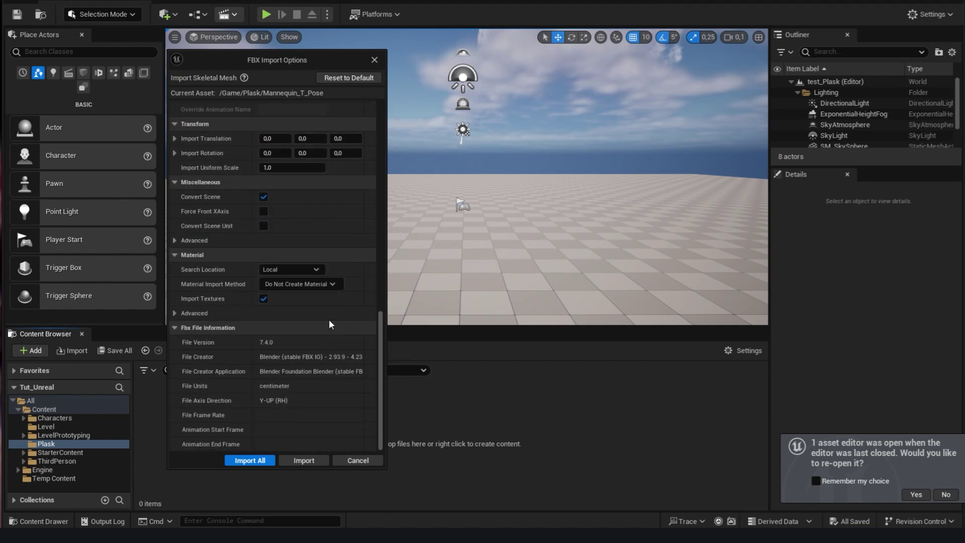
pyautogui.click(298, 285)
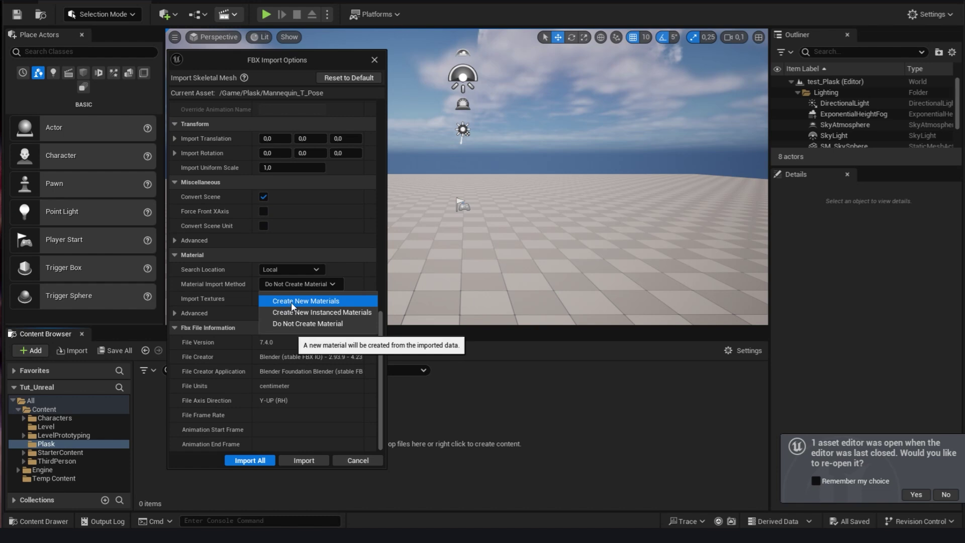
pyautogui.click(302, 301)
# Finish the mannequin import, then create IK_Plask previewing the Mannequin_T_Pose mesh
pyautogui.click(249, 460)
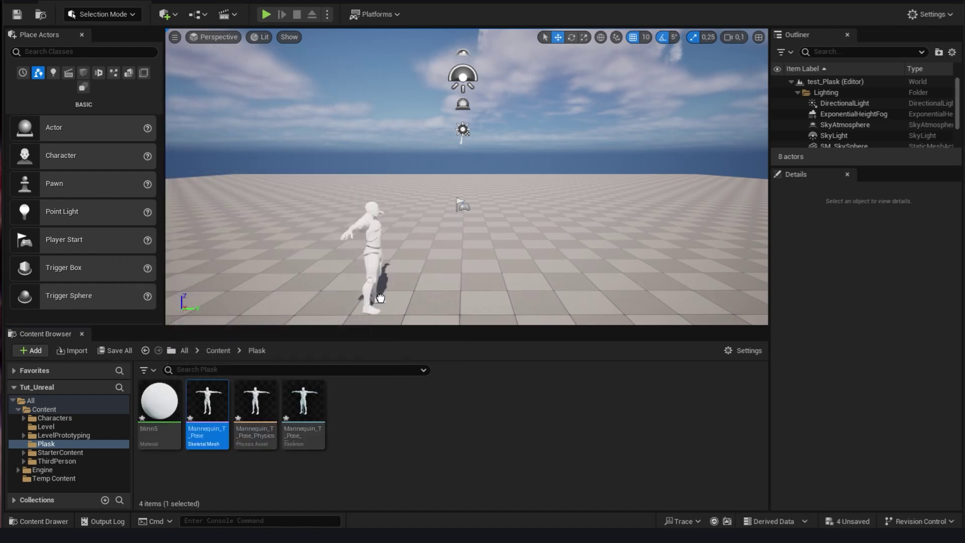
pyautogui.moveTo(463, 240); pyautogui.dragTo(529, 226, button='right')
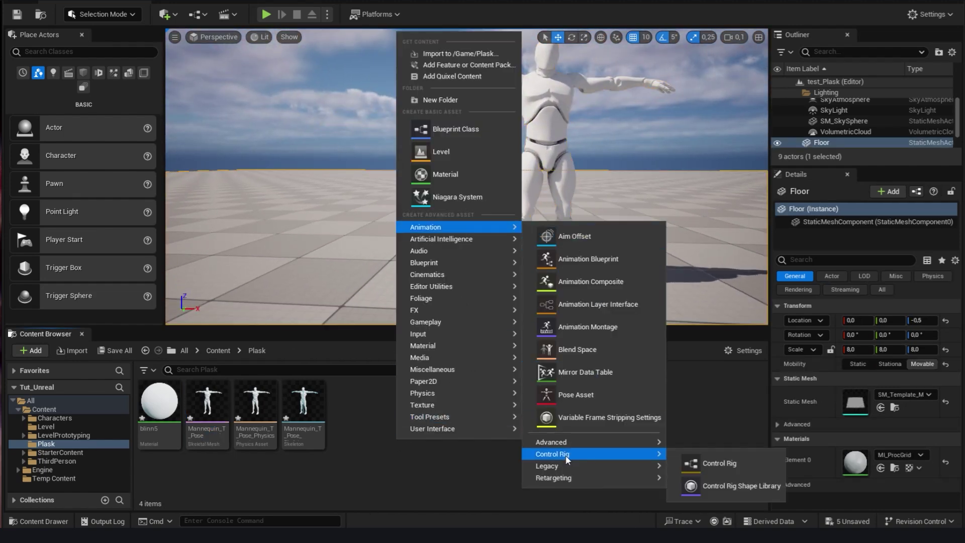
pyautogui.moveTo(553, 478)
pyautogui.click(711, 509)
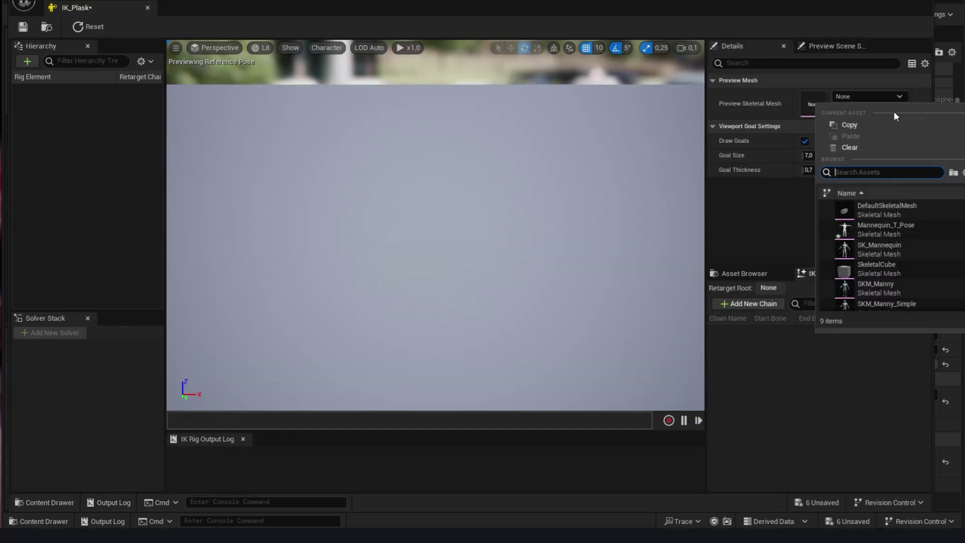
pyautogui.click(887, 225)
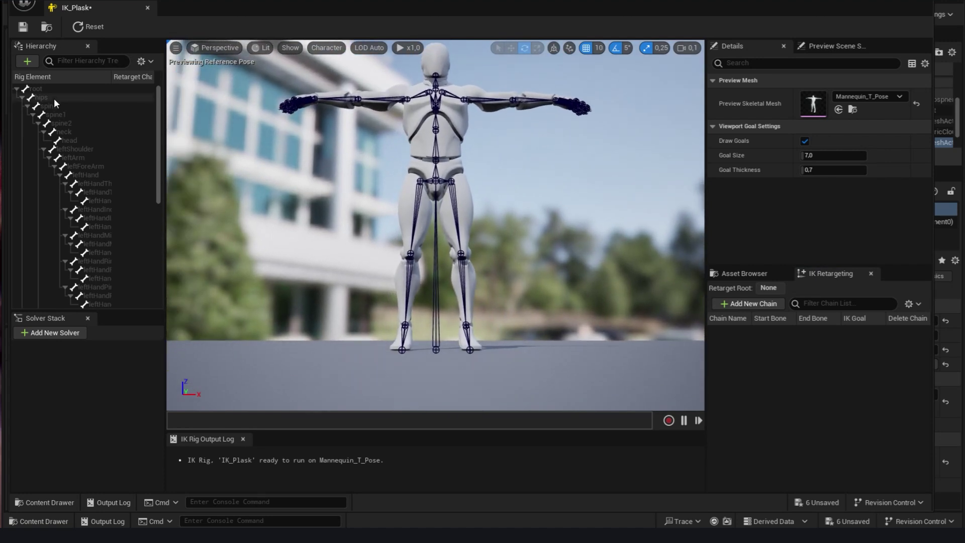
# Make hips the retarget root and add a Spine chain through spine2
pyautogui.rightClick(48, 97)
pyautogui.click(87, 257)
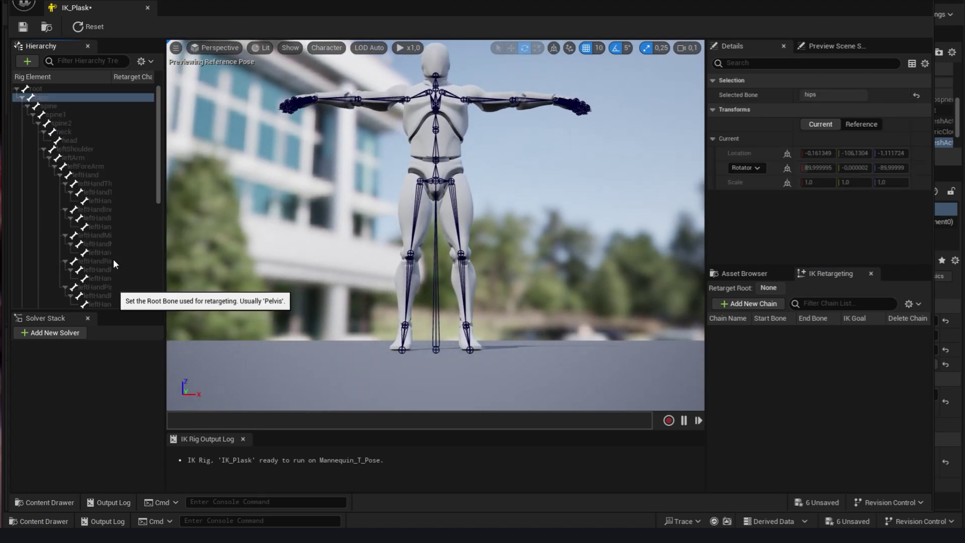
pyautogui.click(62, 105)
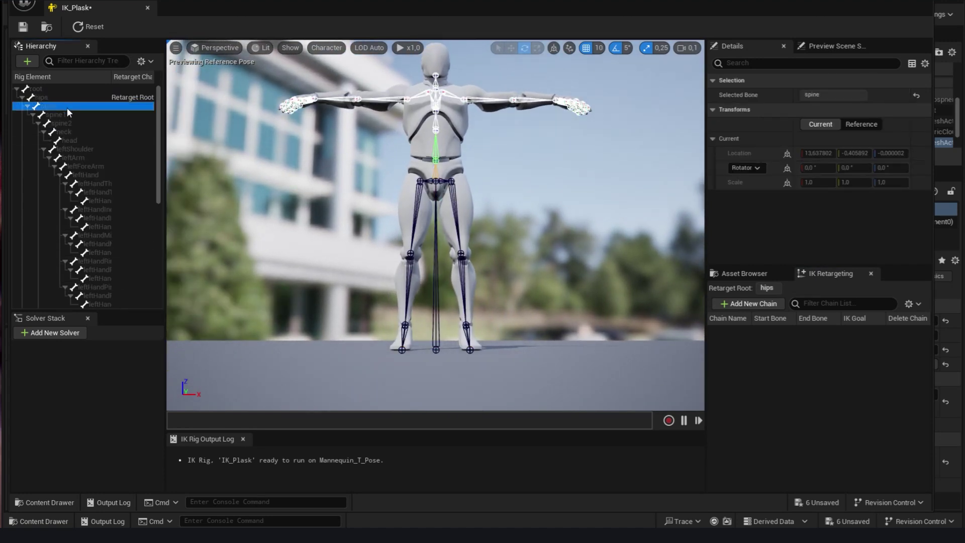
pyautogui.keyDown('shift'); pyautogui.click(118, 124); pyautogui.keyUp('shift')
pyautogui.rightClick(120, 122)
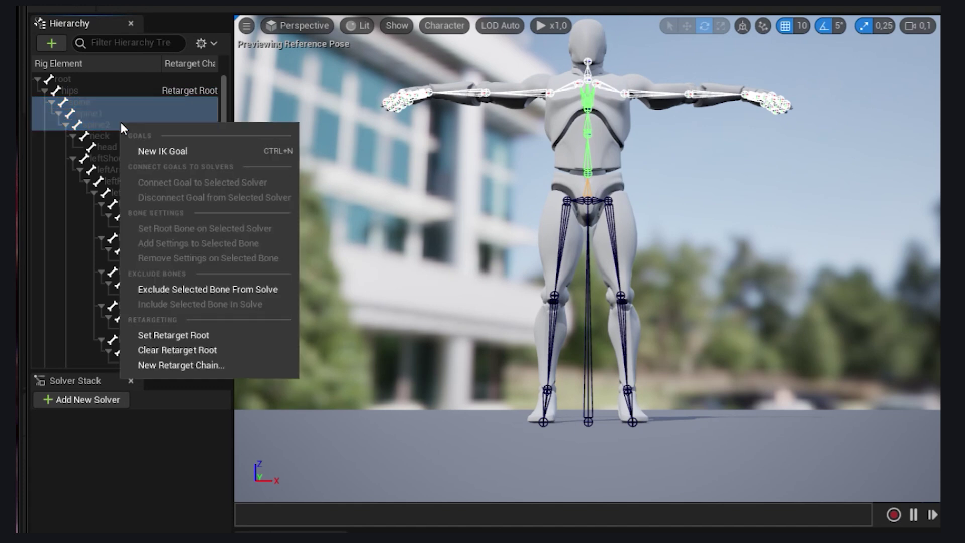
pyautogui.click(226, 365)
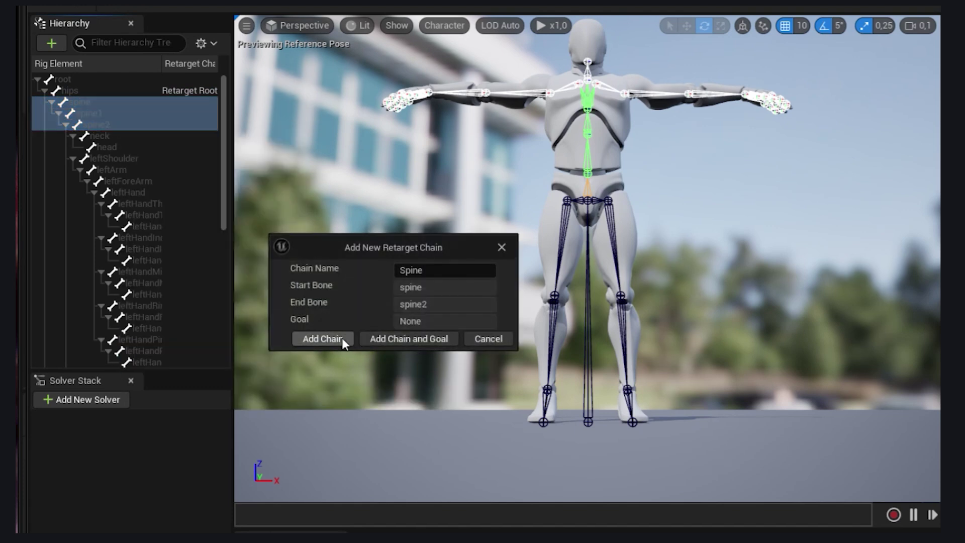
pyautogui.click(328, 340)
# Add Neck and Head retarget chains from the neck and head bones
pyautogui.click(102, 137)
pyautogui.rightClick(102, 138)
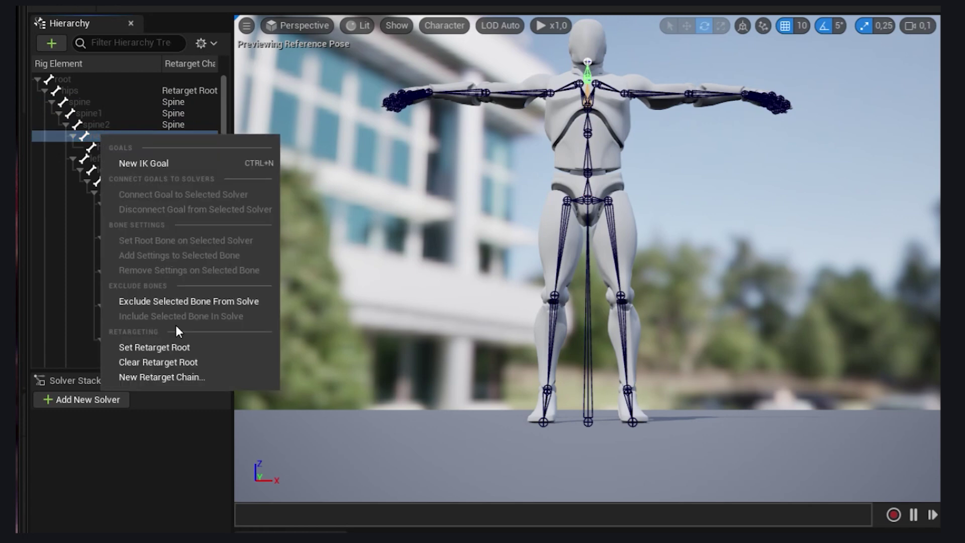
pyautogui.click(219, 379)
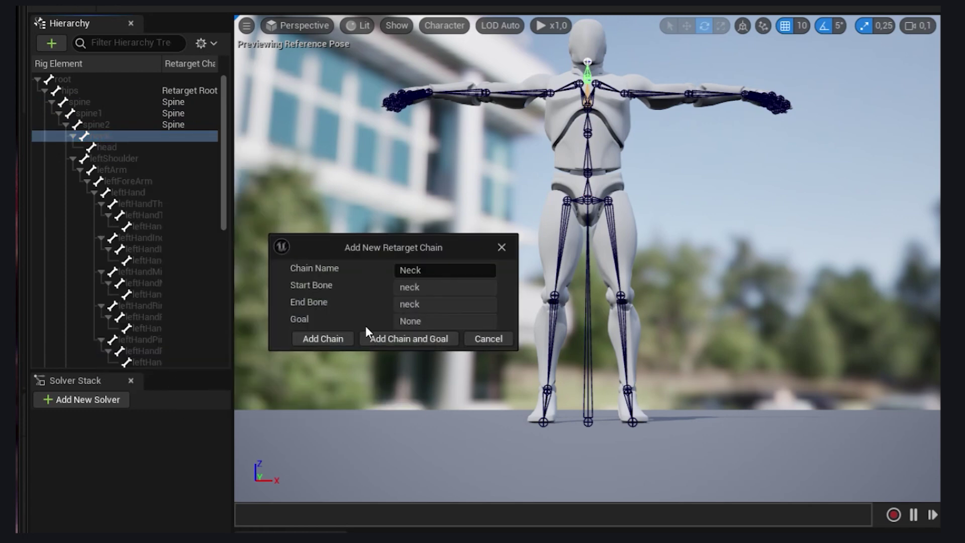
pyautogui.click(323, 338)
pyautogui.click(117, 145)
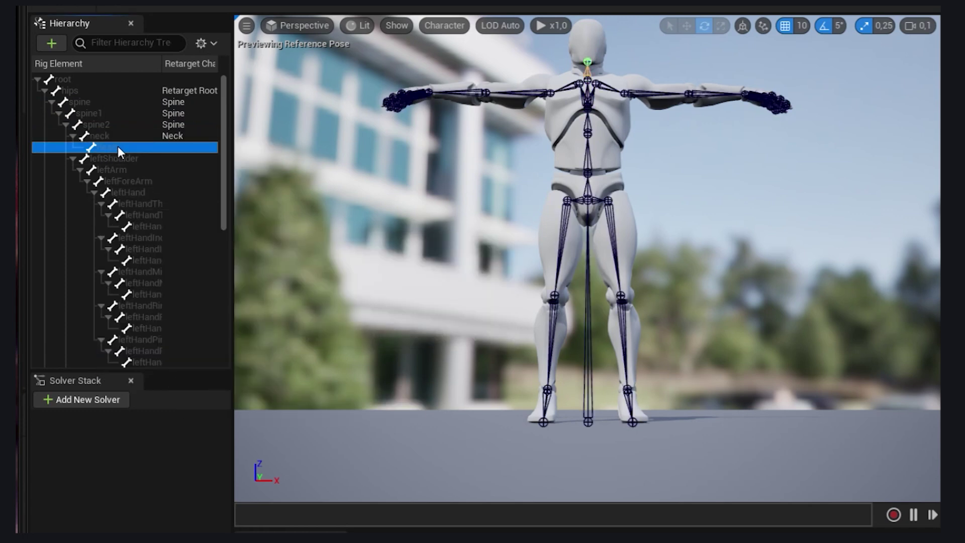
pyautogui.rightClick(118, 145)
pyautogui.click(219, 389)
pyautogui.click(303, 338)
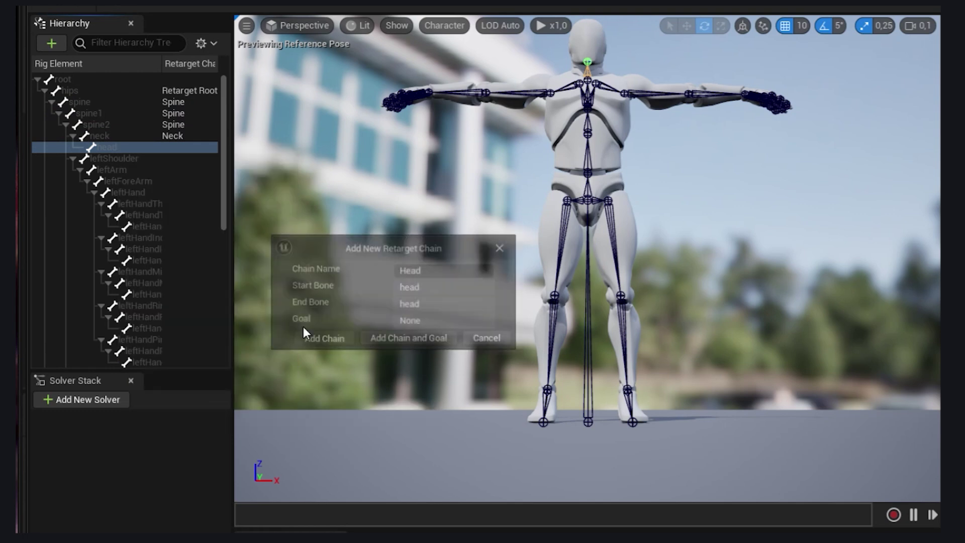
# Add a left arm retarget chain from leftShoulder to leftHand
pyautogui.click(103, 160)
pyautogui.keyDown('shift'); pyautogui.click(134, 169); pyautogui.keyUp('shift')
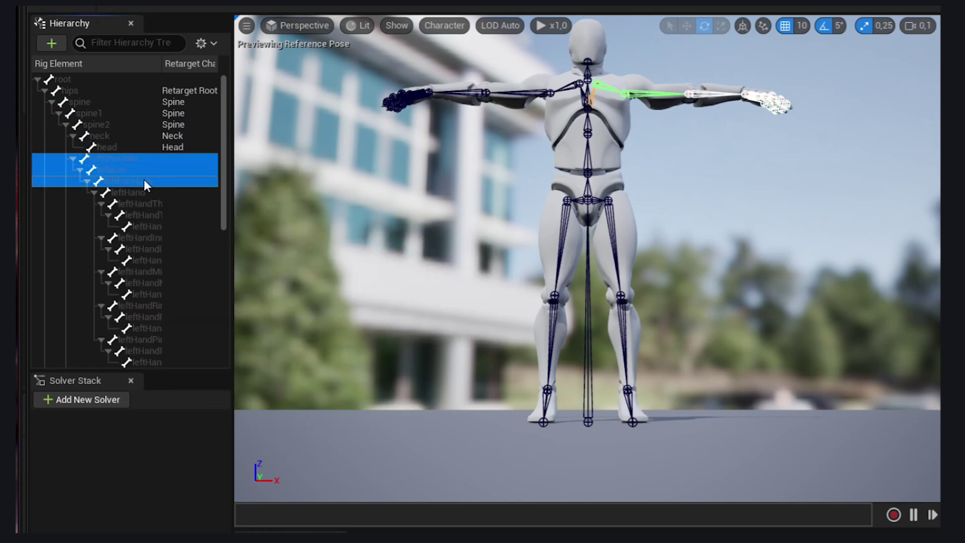
pyautogui.keyDown('shift'); pyautogui.click(143, 192); pyautogui.keyUp('shift')
pyautogui.rightClick(144, 190)
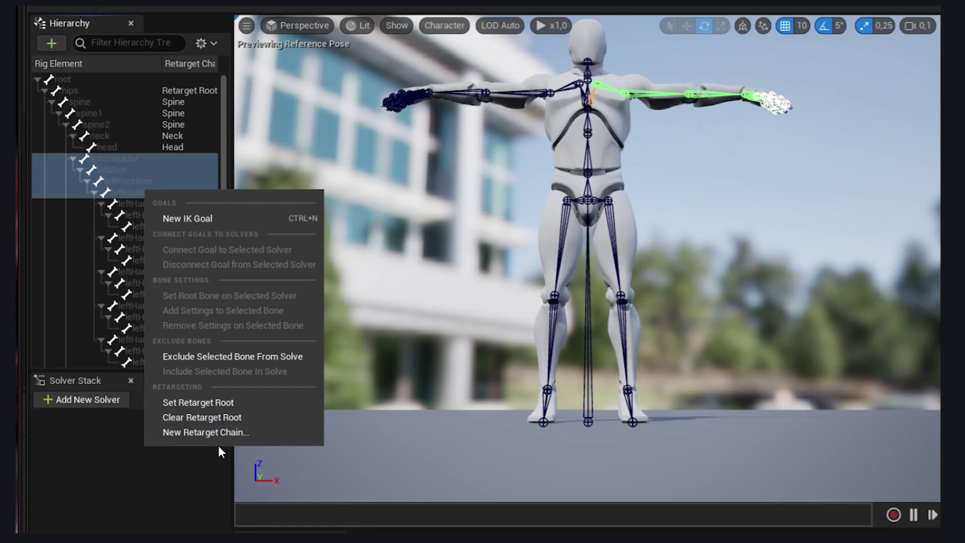
pyautogui.click(208, 429)
pyautogui.click(324, 338)
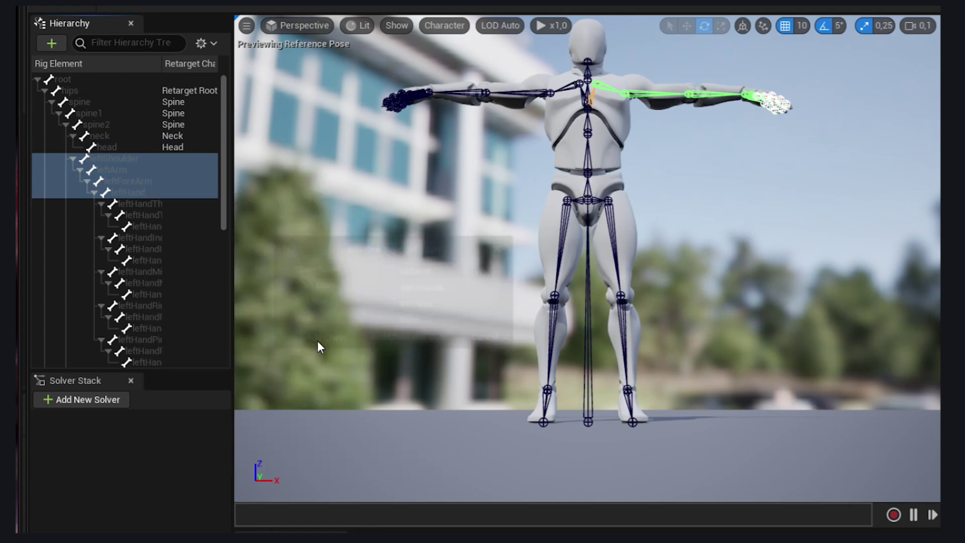
pyautogui.scroll(-5, 151, 226)
pyautogui.scroll(-2, 129, 227)
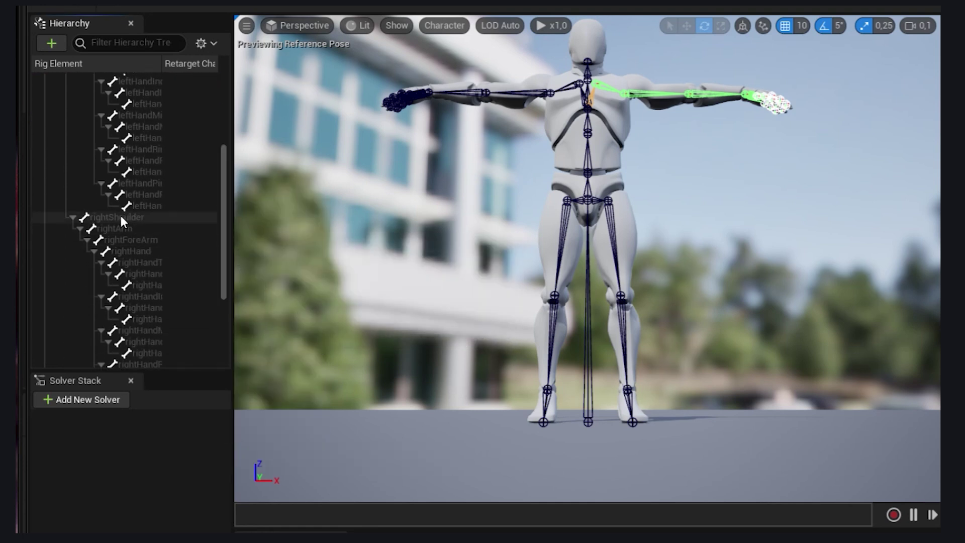
# Add a RightArm retarget chain from the right shoulder to the right hand
pyautogui.click(125, 217)
pyautogui.click(125, 218)
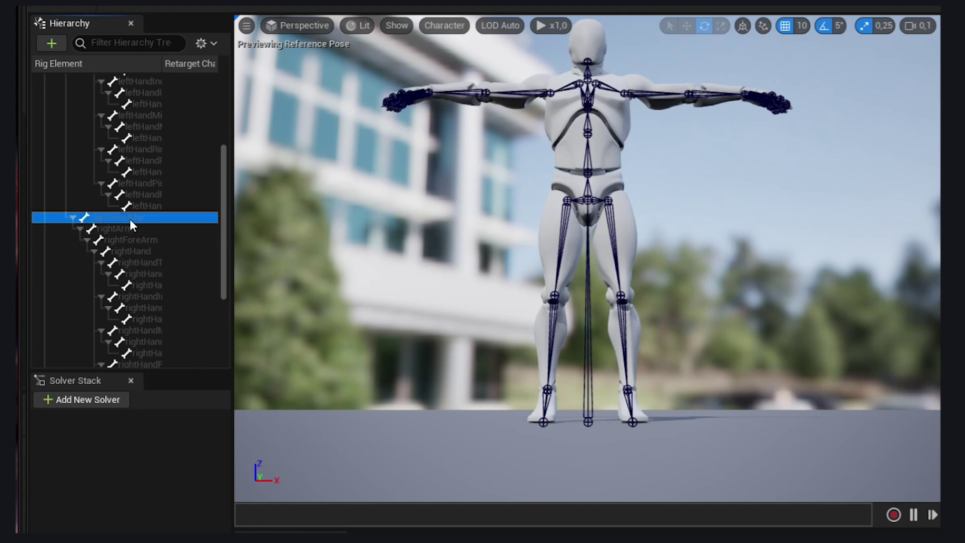
pyautogui.keyDown('shift'); pyautogui.click(121, 228); pyautogui.keyUp('shift')
pyautogui.keyDown('shift'); pyautogui.click(140, 240); pyautogui.keyUp('shift')
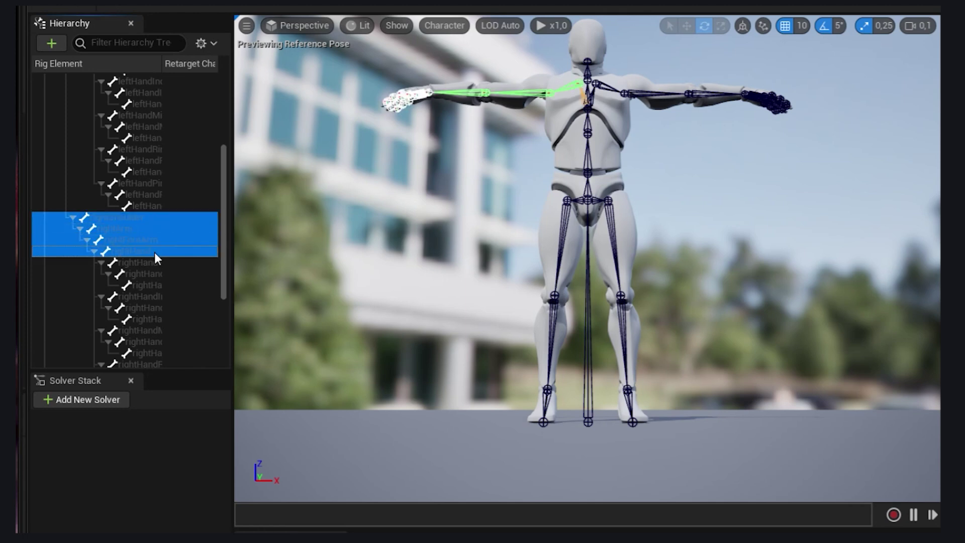
pyautogui.rightClick(159, 253)
pyautogui.click(219, 495)
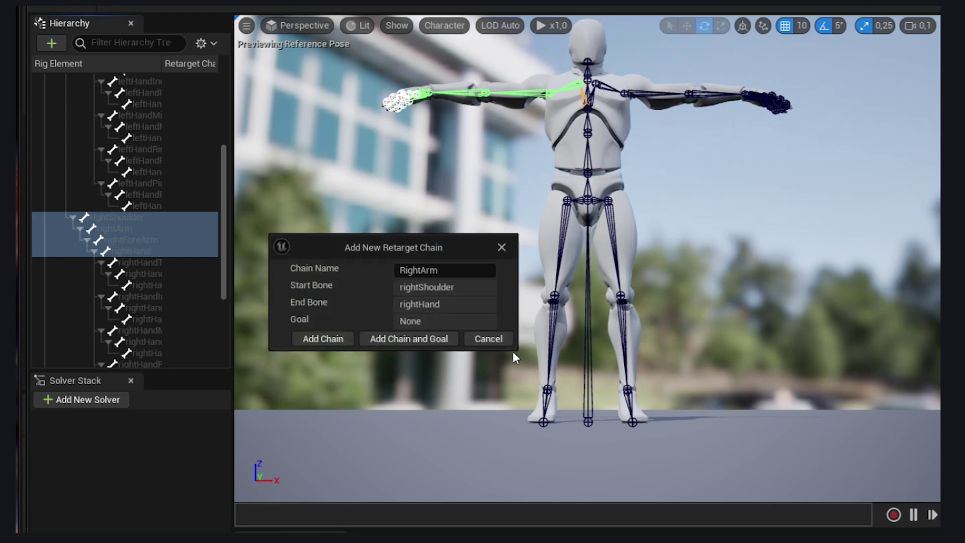
pyautogui.click(323, 339)
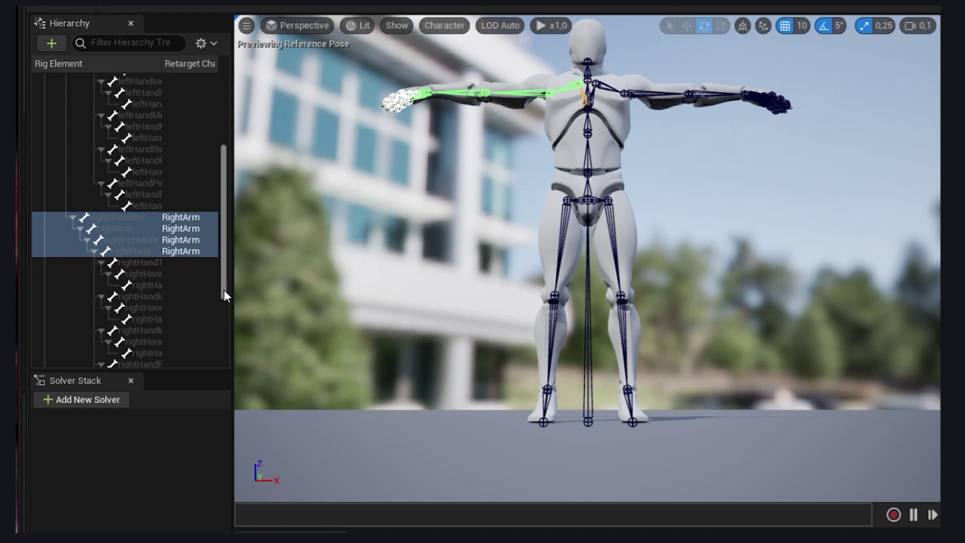
pyautogui.scroll(-3, 224, 290)
pyautogui.scroll(-4, 238, 328)
# Add a LeftLeg retarget chain from the left upper leg to the foot
pyautogui.click(104, 287)
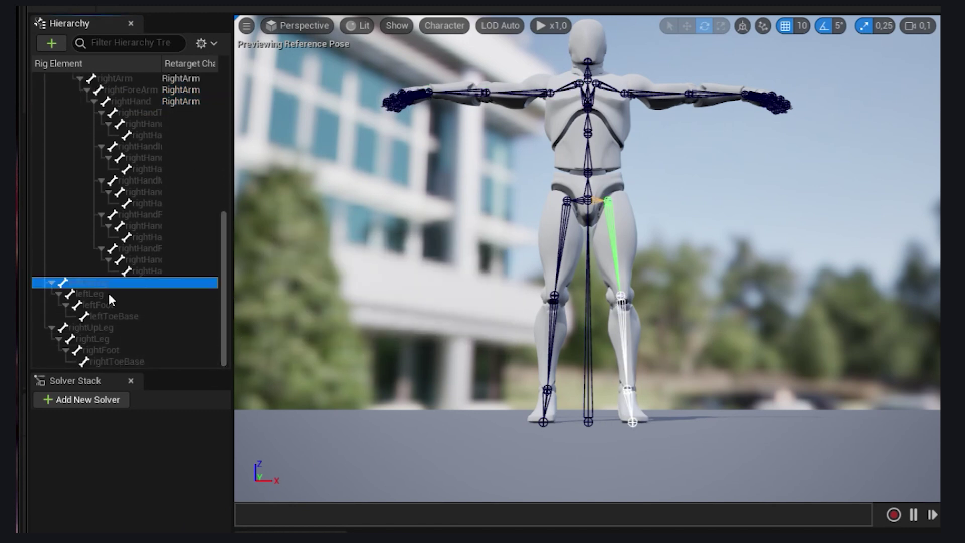
pyautogui.keyDown('shift'); pyautogui.click(113, 306); pyautogui.keyUp('shift')
pyautogui.rightClick(116, 306)
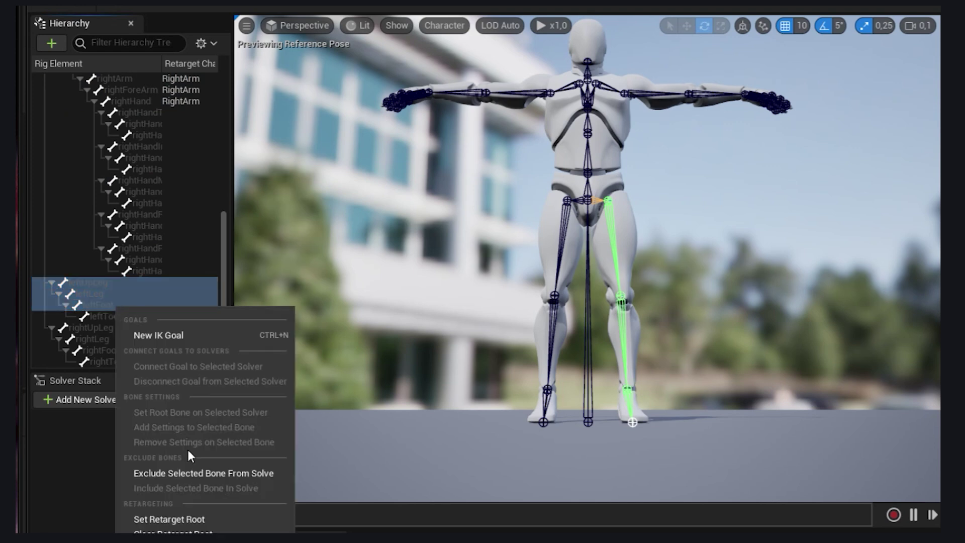
pyautogui.click(196, 528)
pyautogui.click(350, 333)
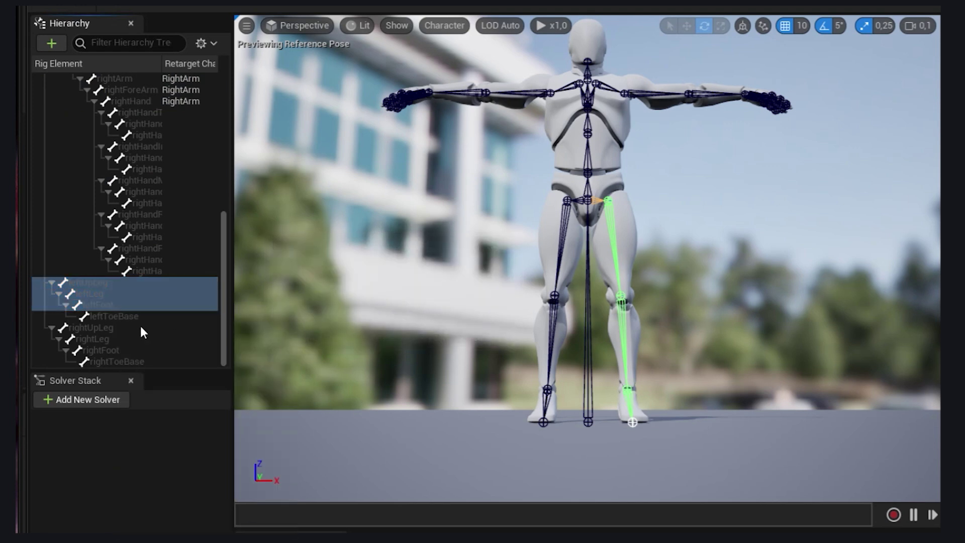
# Add a RightLeg retarget chain from the right upper leg to the foot
pyautogui.click(108, 328)
pyautogui.keyDown('shift'); pyautogui.click(106, 350); pyautogui.keyUp('shift')
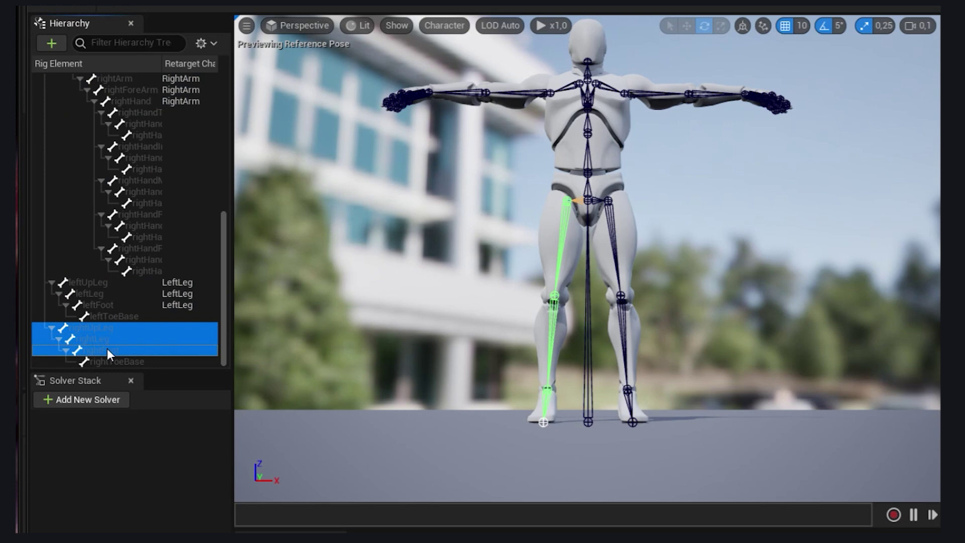
pyautogui.rightClick(113, 351)
pyautogui.click(196, 528)
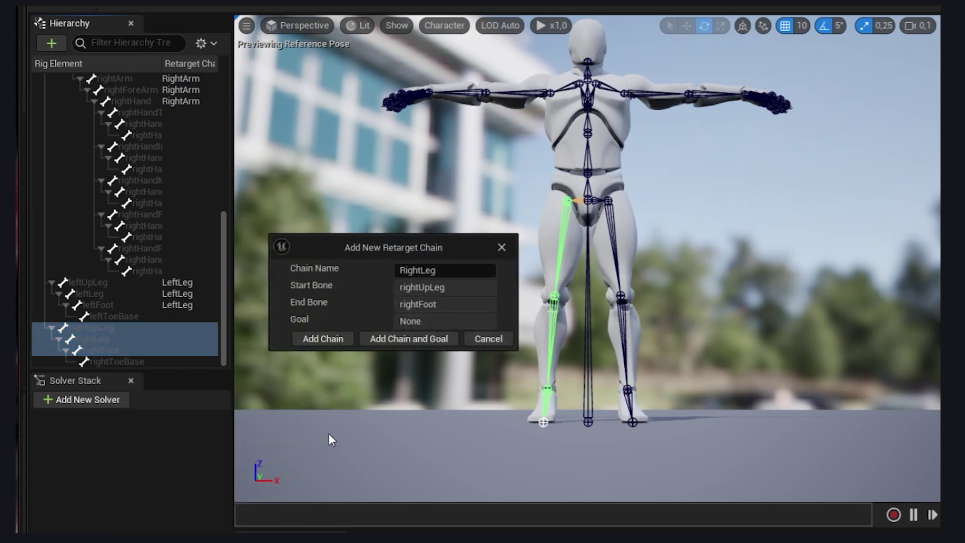
pyautogui.click(315, 337)
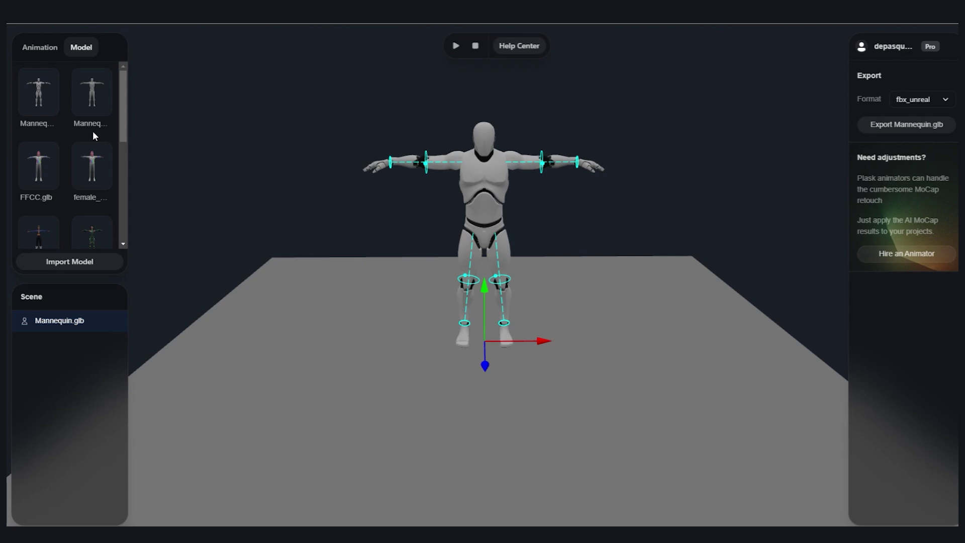
# Import the green-screen video in the Animation list and extract its motion
pyautogui.click(40, 49)
pyautogui.click(110, 266)
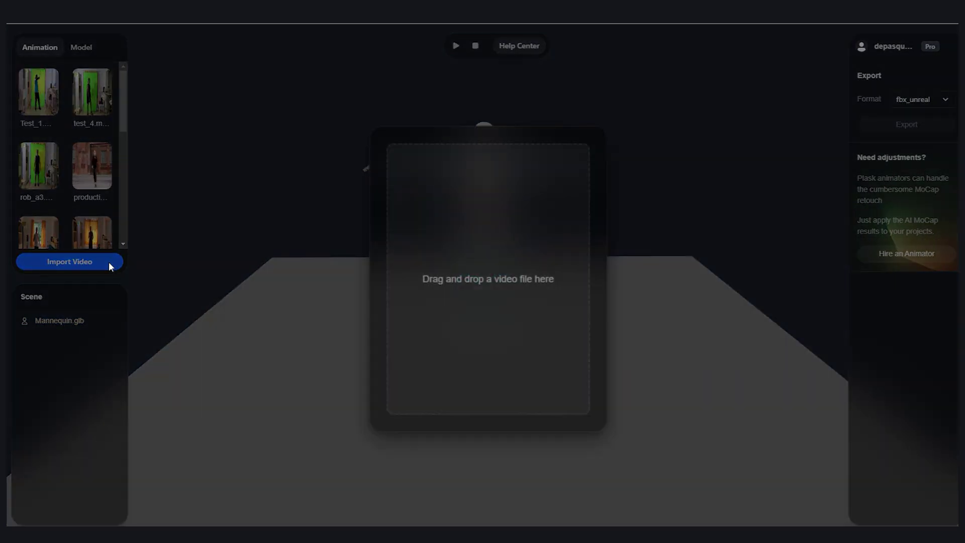
pyautogui.moveTo(132, 271); pyautogui.dragTo(482, 251)
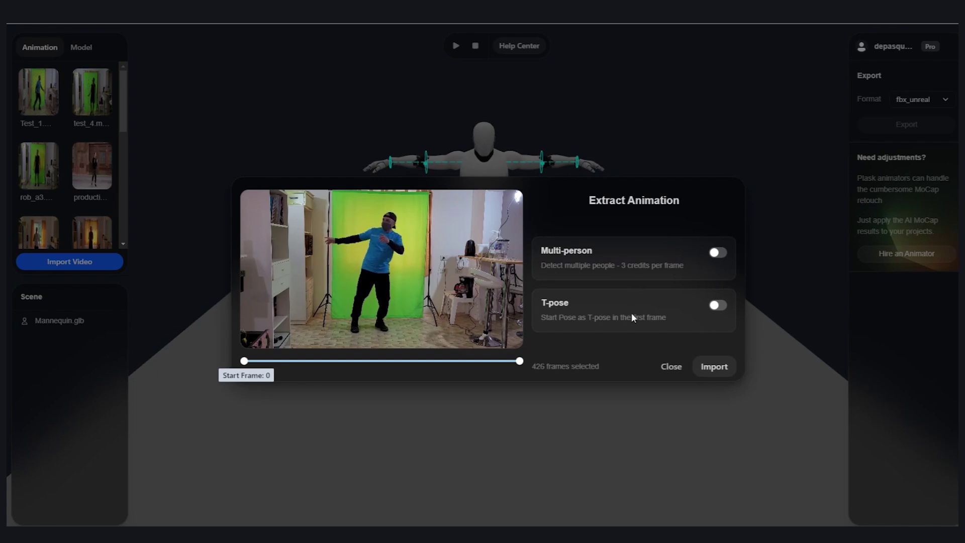
pyautogui.click(714, 367)
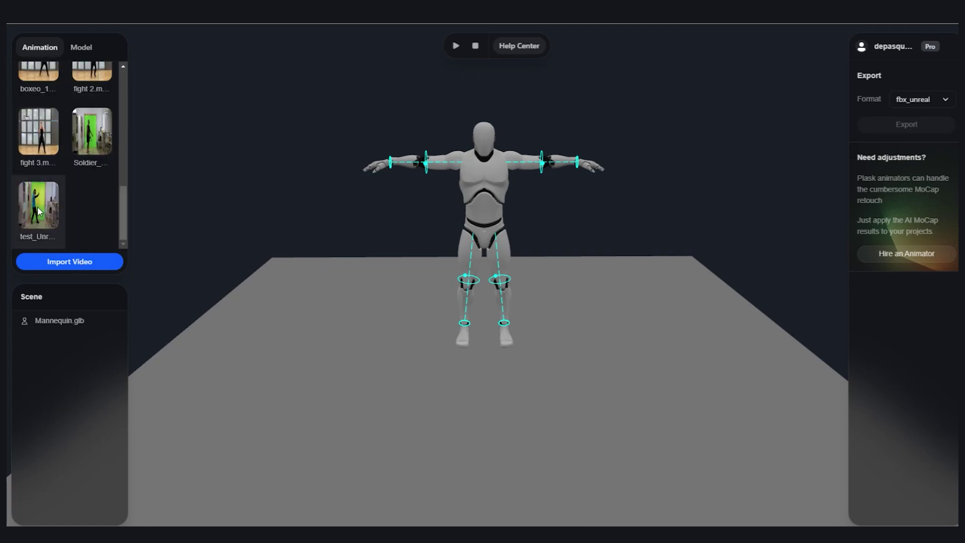
# Apply the extracted animation to the mannequin, preview it, and export as fbx_unreal
pyautogui.moveTo(37, 213); pyautogui.dragTo(82, 320)
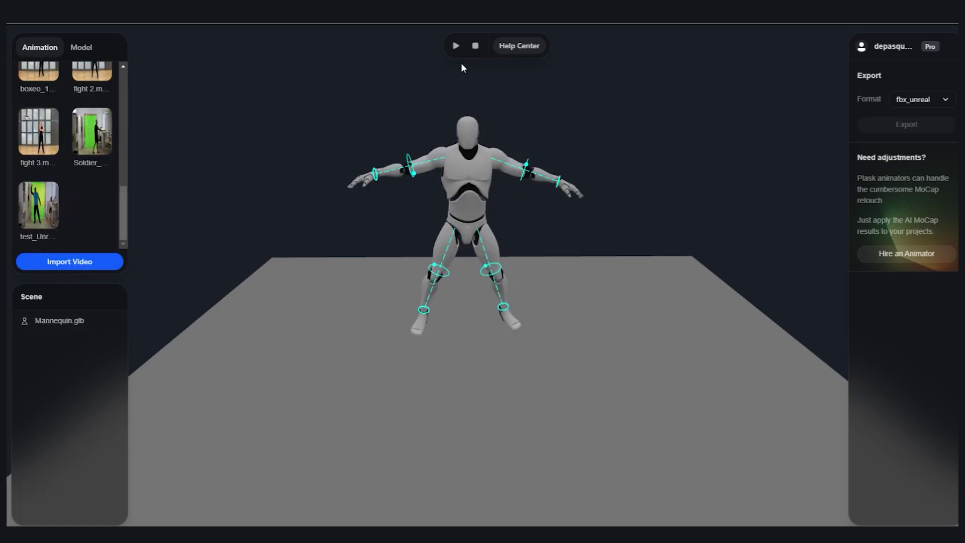
pyautogui.click(455, 46)
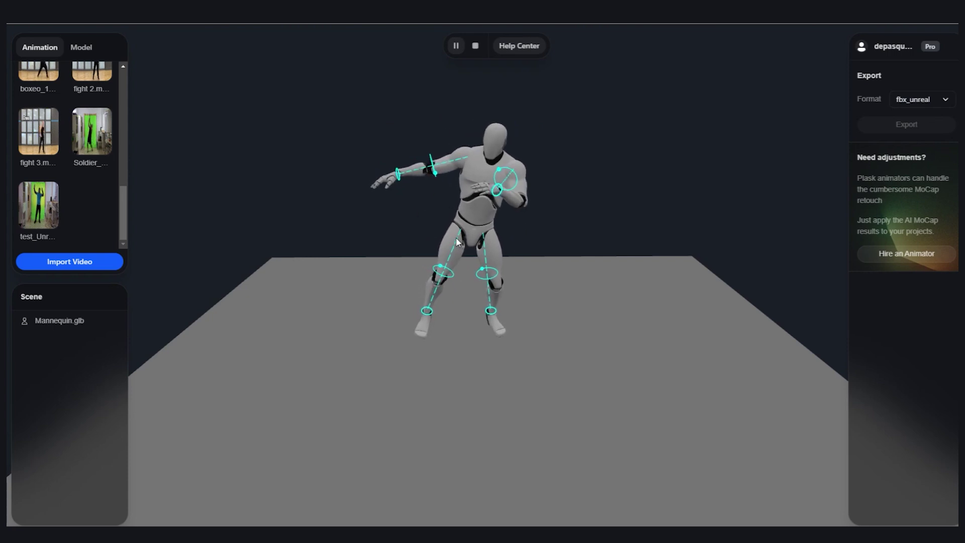
pyautogui.click(477, 47)
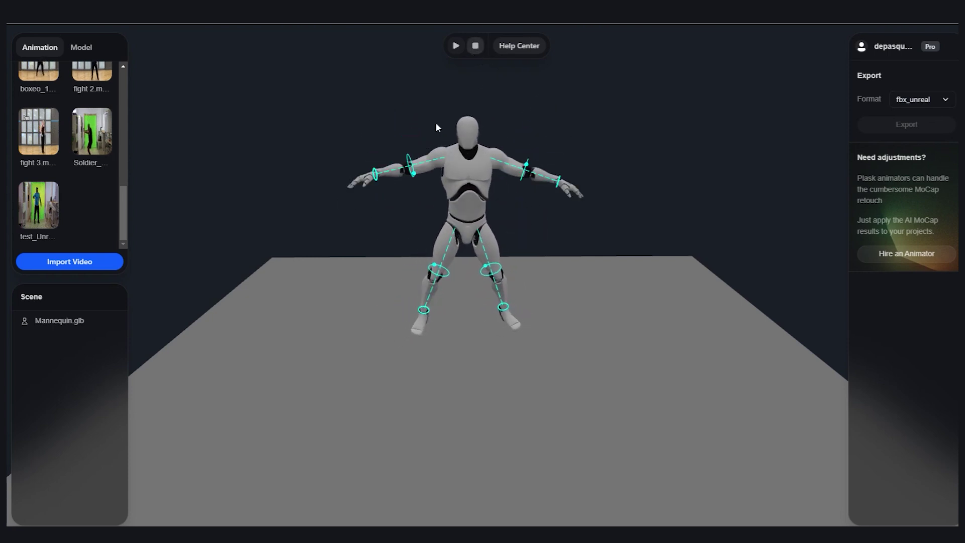
pyautogui.click(75, 321)
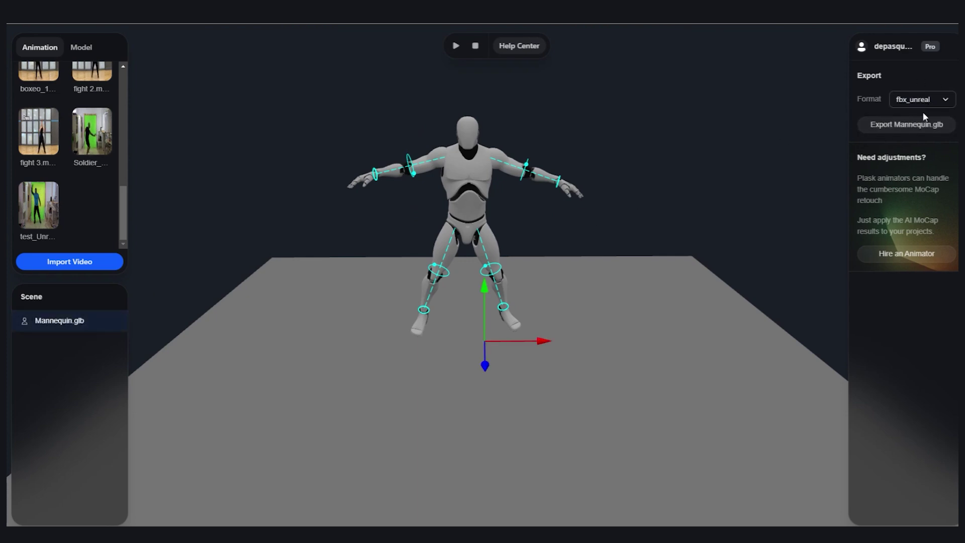
pyautogui.click(910, 129)
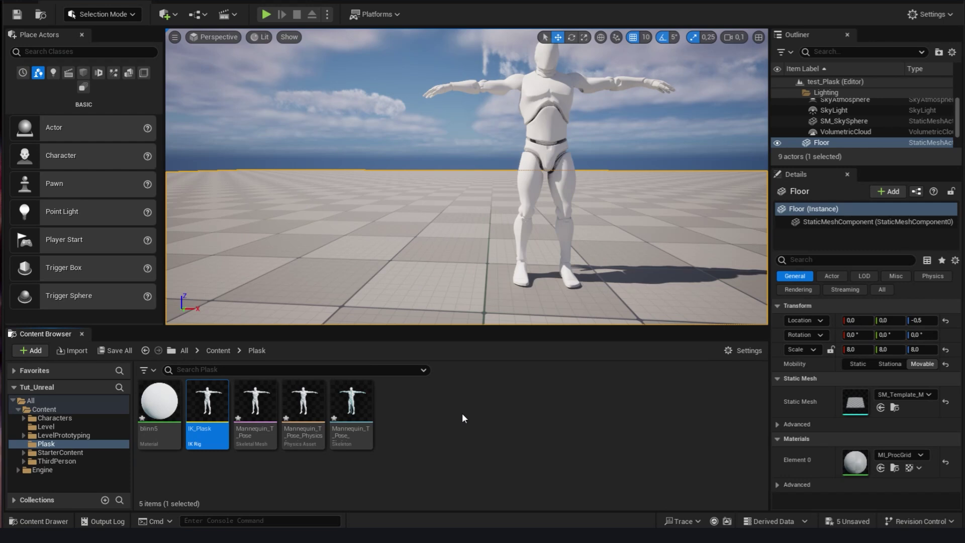
# Import Test_Plask_Unreal.fbx into /Game/Plask with animations and Do Not Create Material
pyautogui.rightClick(462, 412)
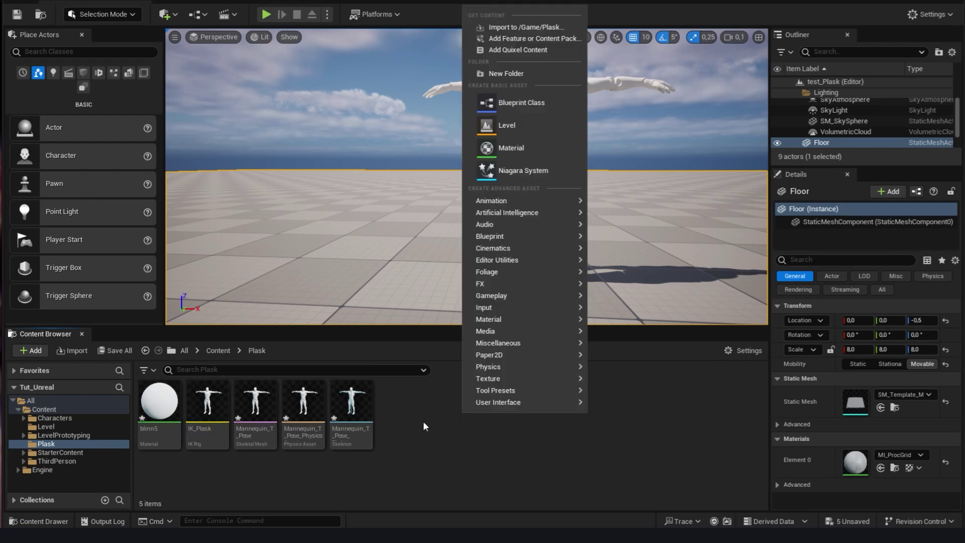
pyautogui.click(546, 26)
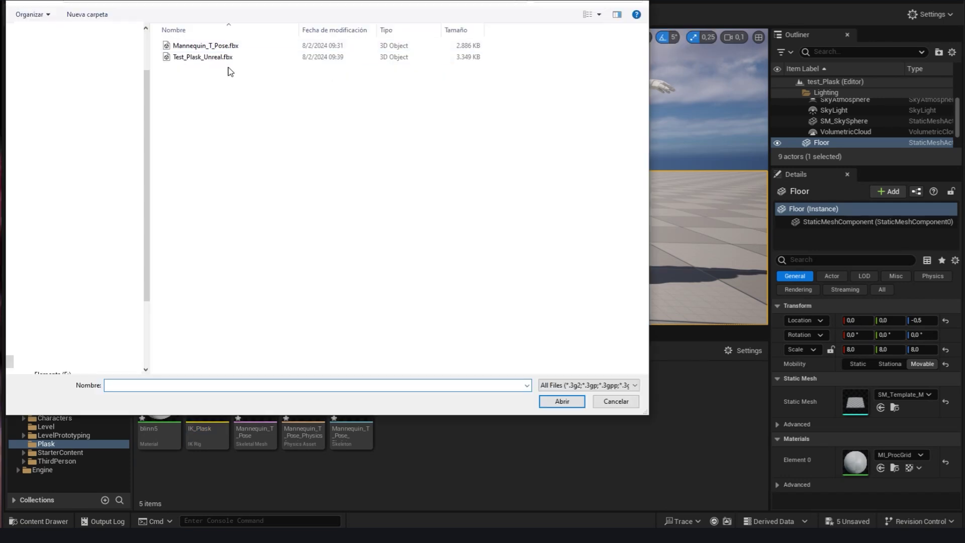
pyautogui.click(202, 58)
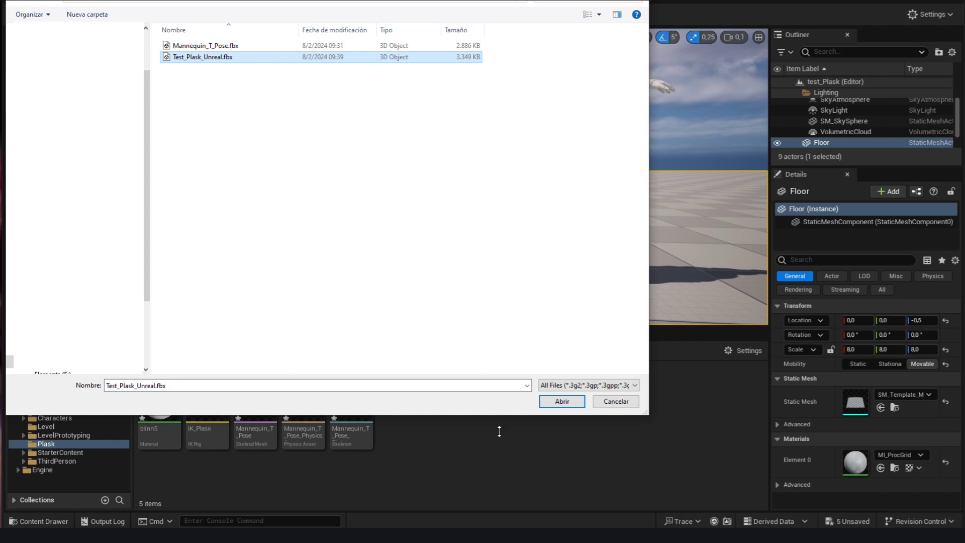
pyautogui.click(561, 401)
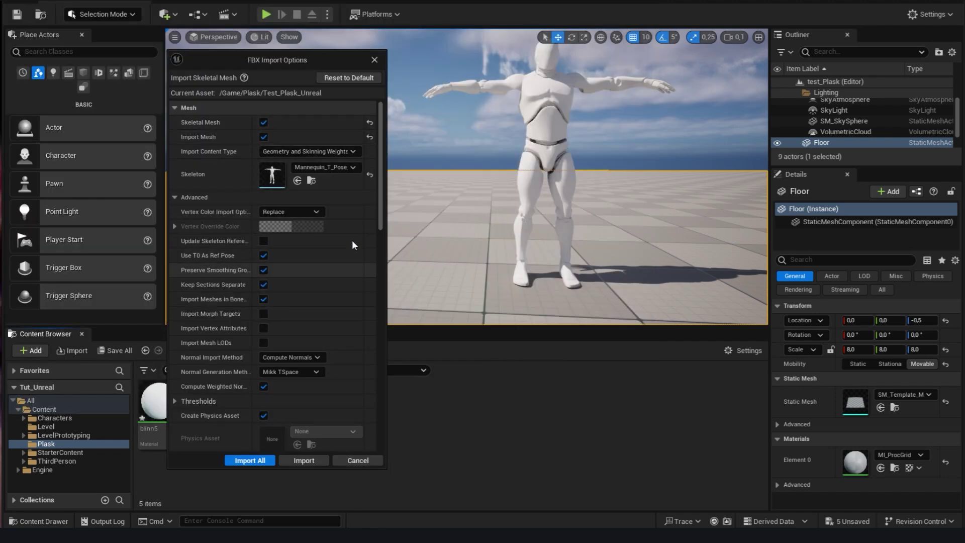
pyautogui.scroll(-3, 290, 192)
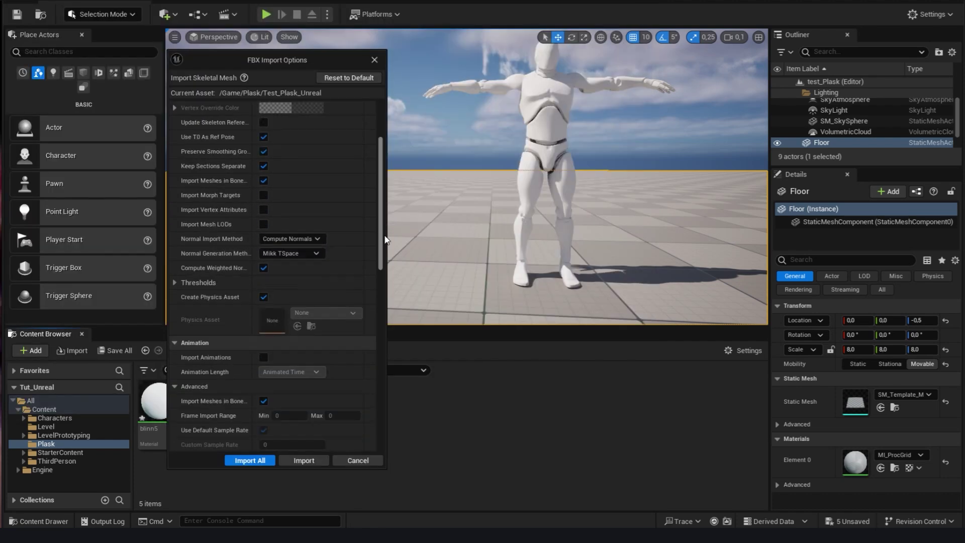
pyautogui.scroll(-3, 290, 191)
pyautogui.scroll(-2, 290, 191)
pyautogui.click(264, 167)
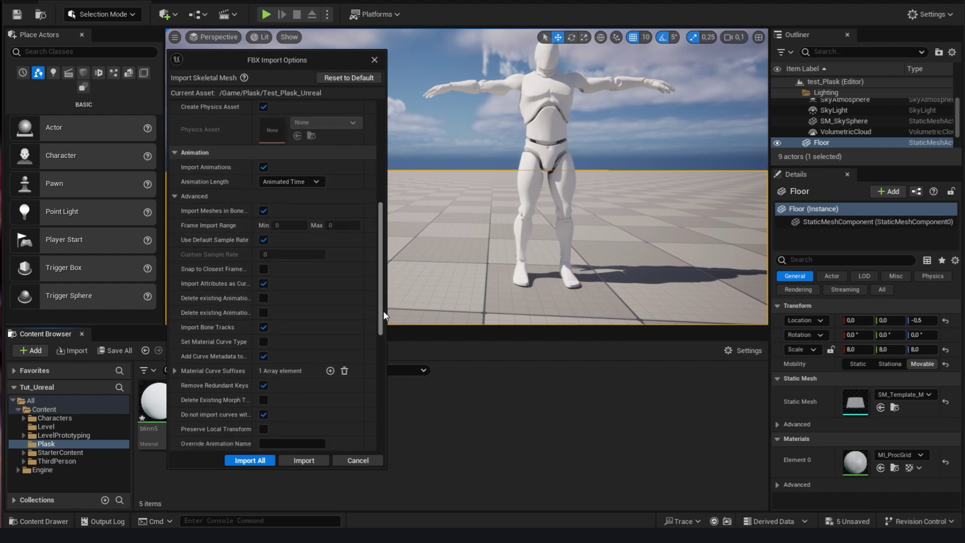
pyautogui.moveTo(384, 311); pyautogui.dragTo(384, 392)
pyautogui.click(299, 377)
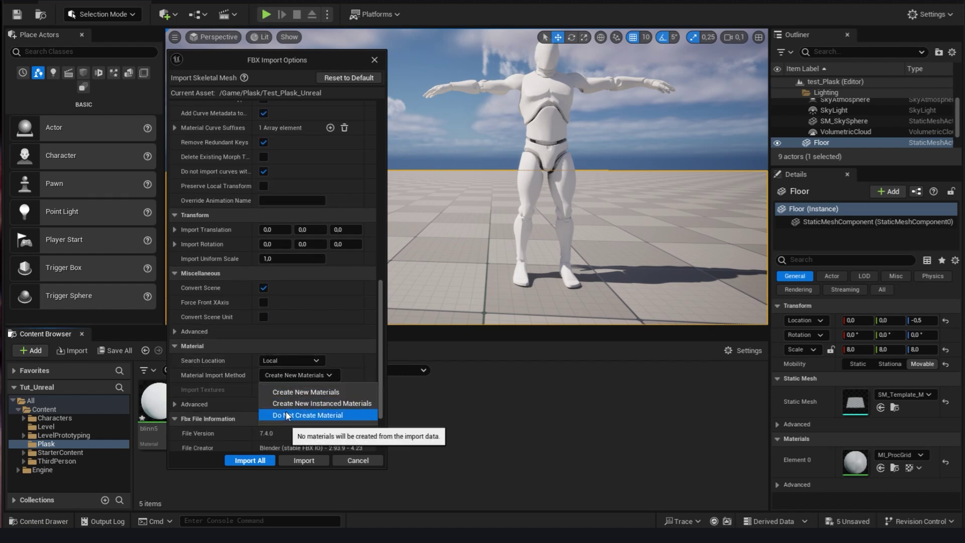
pyautogui.click(286, 413)
pyautogui.click(253, 462)
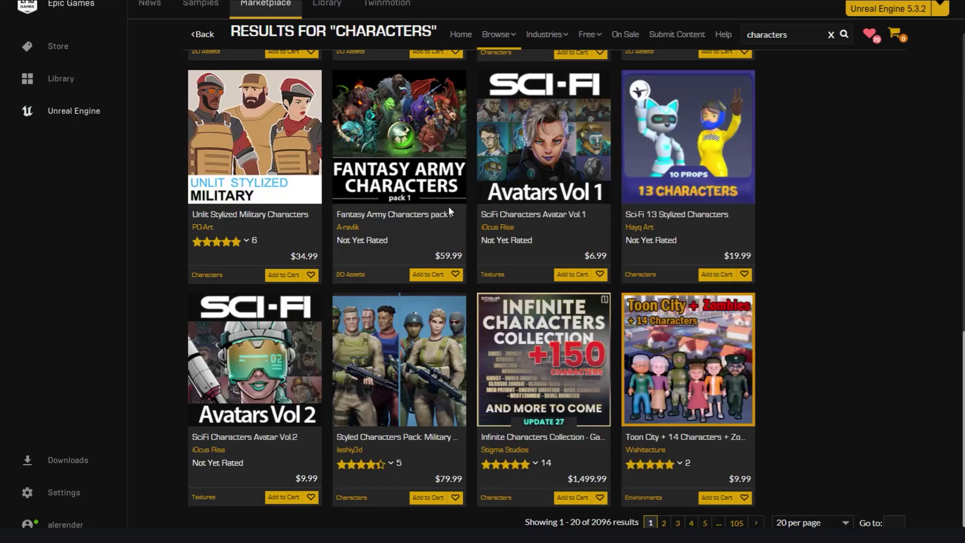
pyautogui.scroll(3, 955, 401)
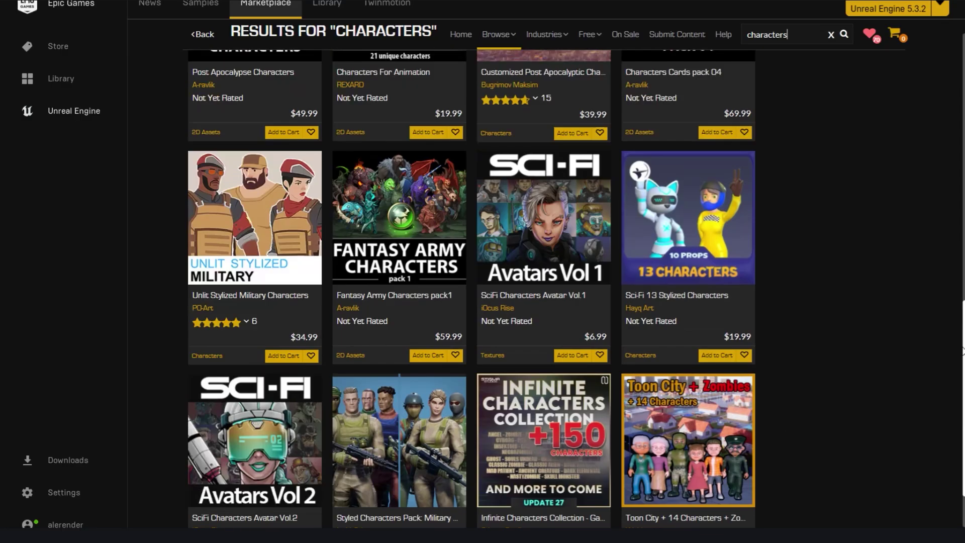
pyautogui.scroll(3, 955, 401)
pyautogui.scroll(1, 954, 401)
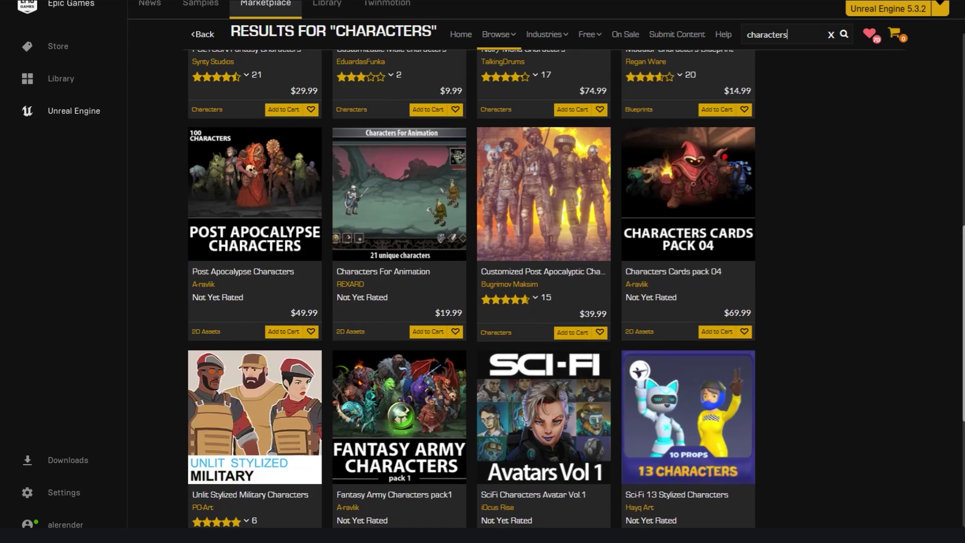
pyautogui.scroll(3, 823, 162)
pyautogui.scroll(5, 823, 163)
pyautogui.scroll(3, 823, 162)
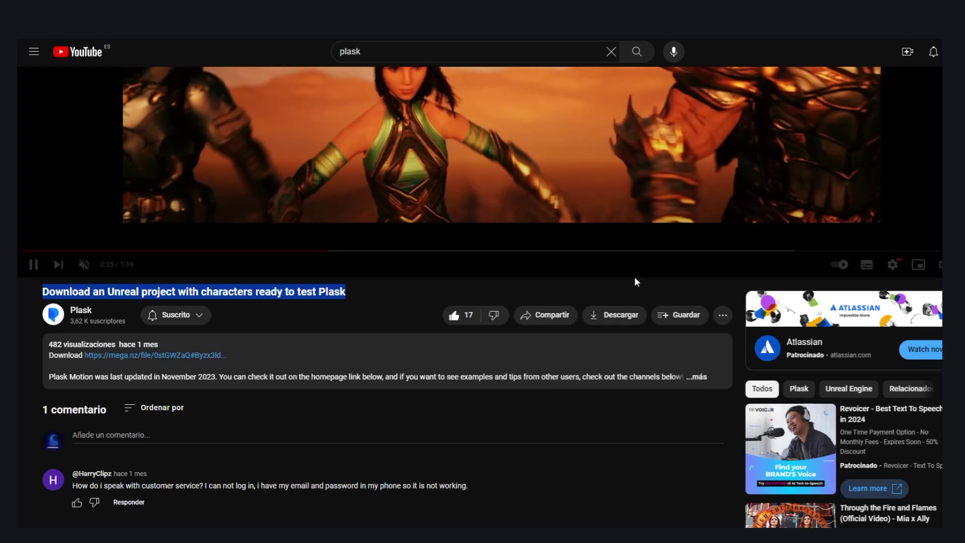
pyautogui.scroll(2, 634, 276)
pyautogui.scroll(2, 634, 277)
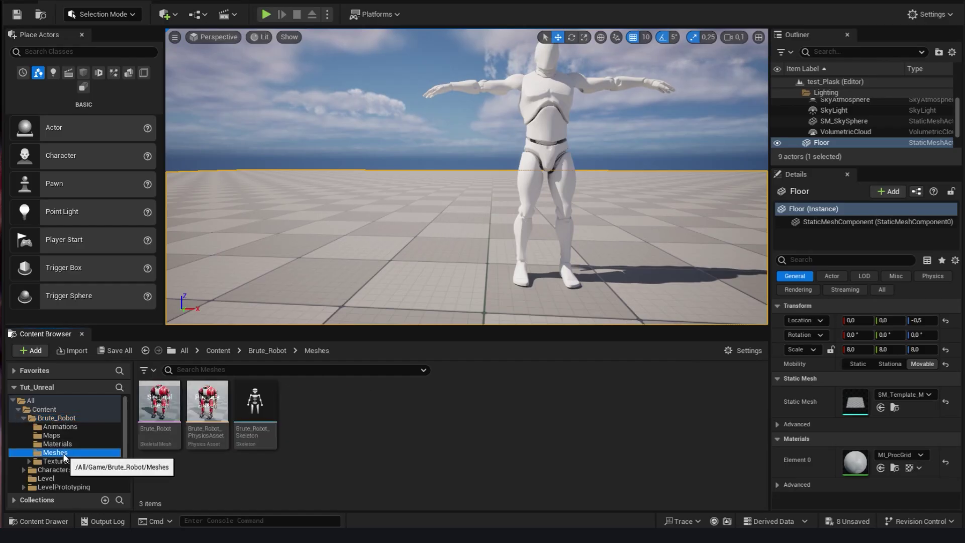
# Place Brute_Robot beside the mannequin at X -140 and create the IK_Brutus rig
pyautogui.moveTo(159, 411); pyautogui.dragTo(726, 260)
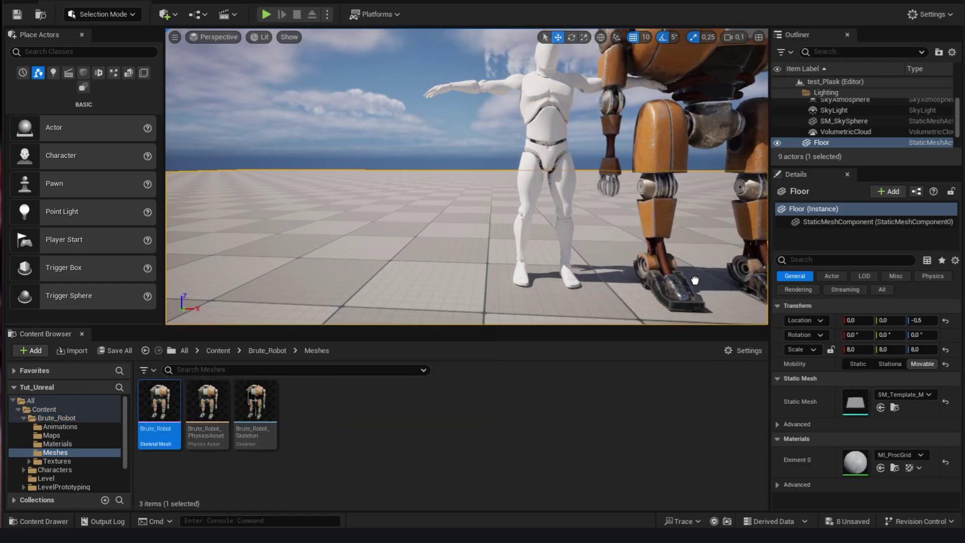
pyautogui.moveTo(528, 189); pyautogui.dragTo(377, 189, button='right')
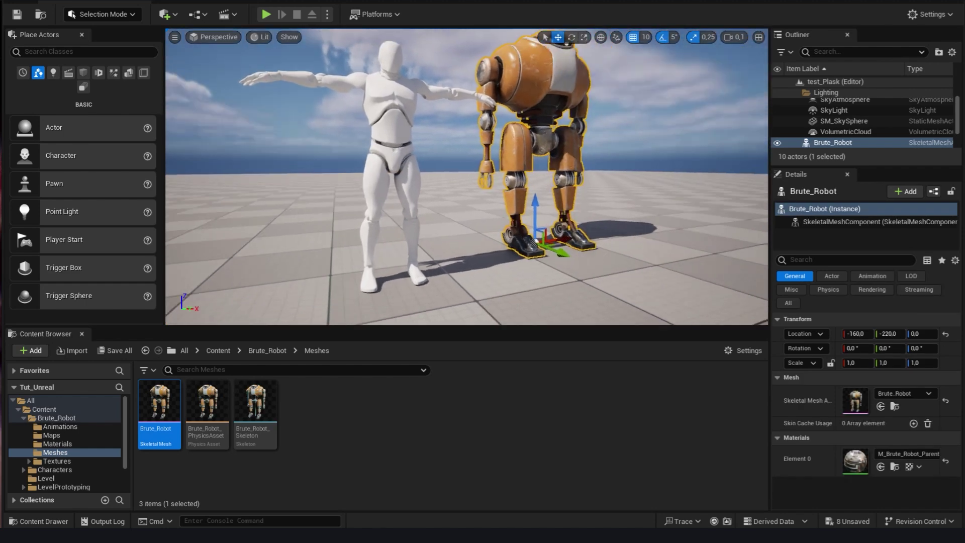
pyautogui.moveTo(467, 188); pyautogui.dragTo(423, 151, button='right')
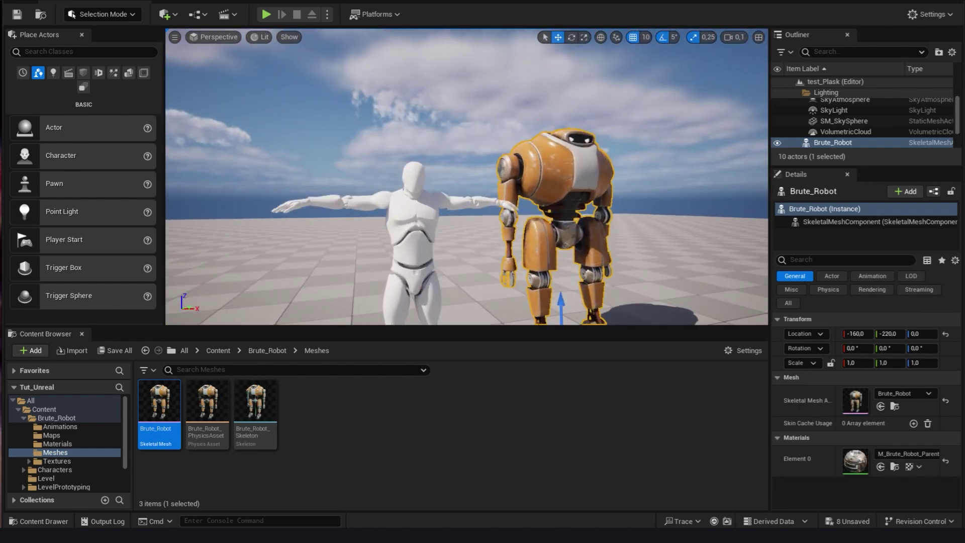
pyautogui.moveTo(468, 188); pyautogui.dragTo(452, 227, button='right')
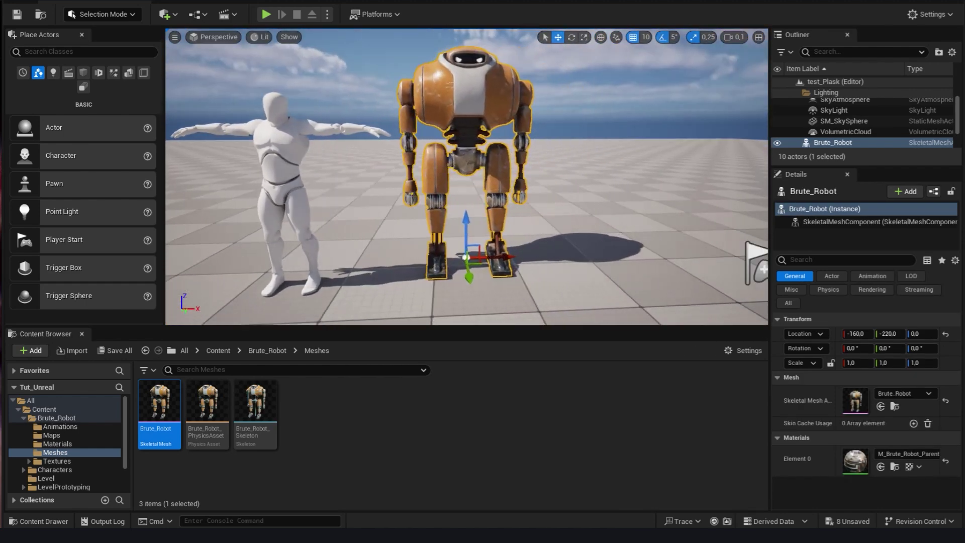
pyautogui.moveTo(520, 271); pyautogui.dragTo(538, 273)
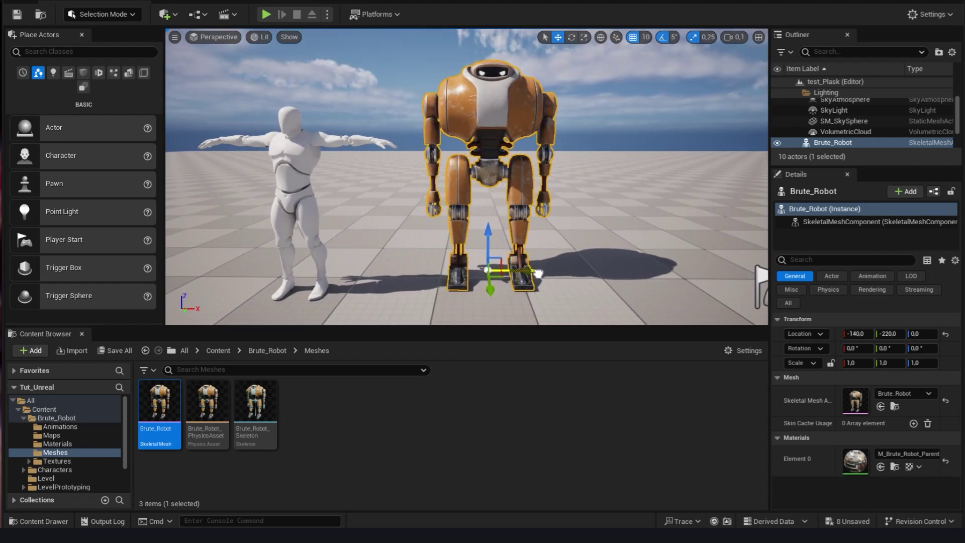
pyautogui.rightClick(336, 415)
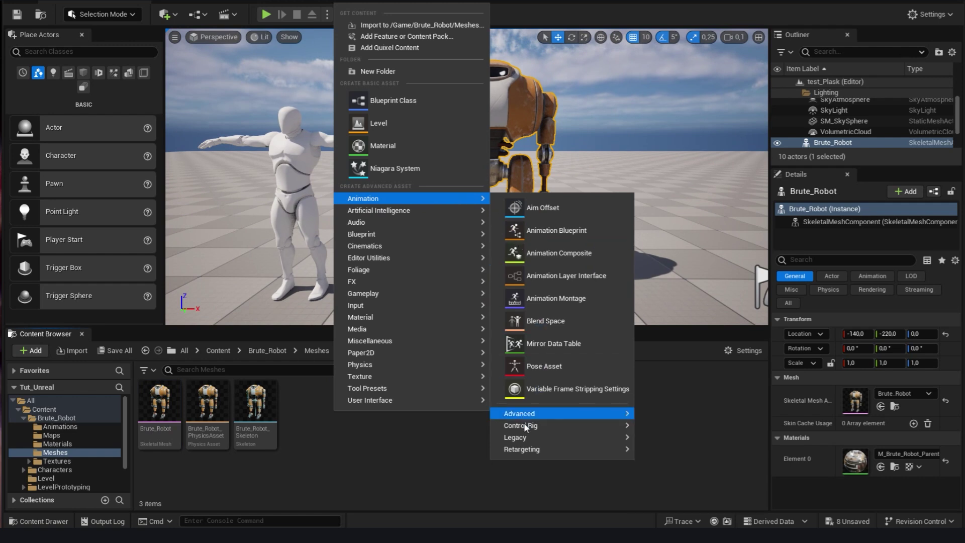
pyautogui.moveTo(562, 449)
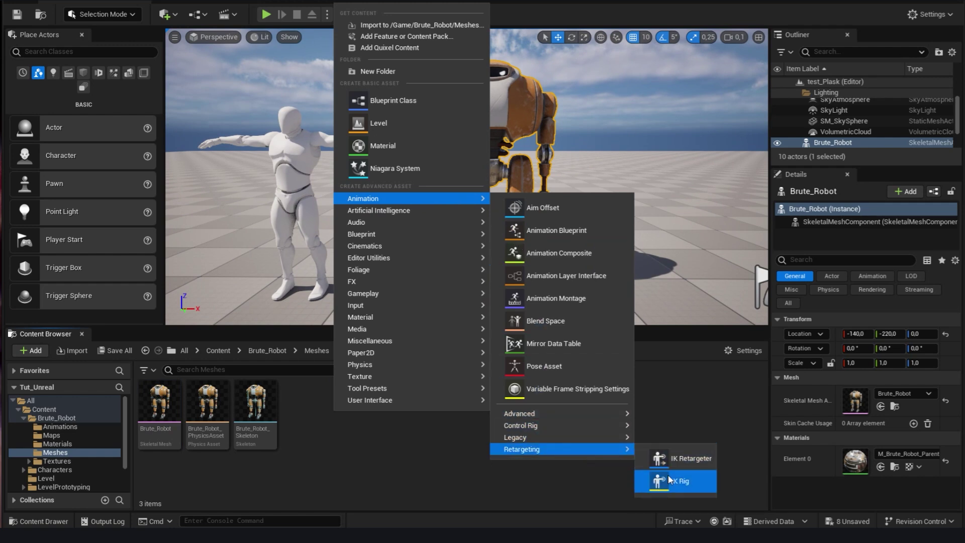
pyautogui.click(664, 480)
pyautogui.write('IK_Brutus')
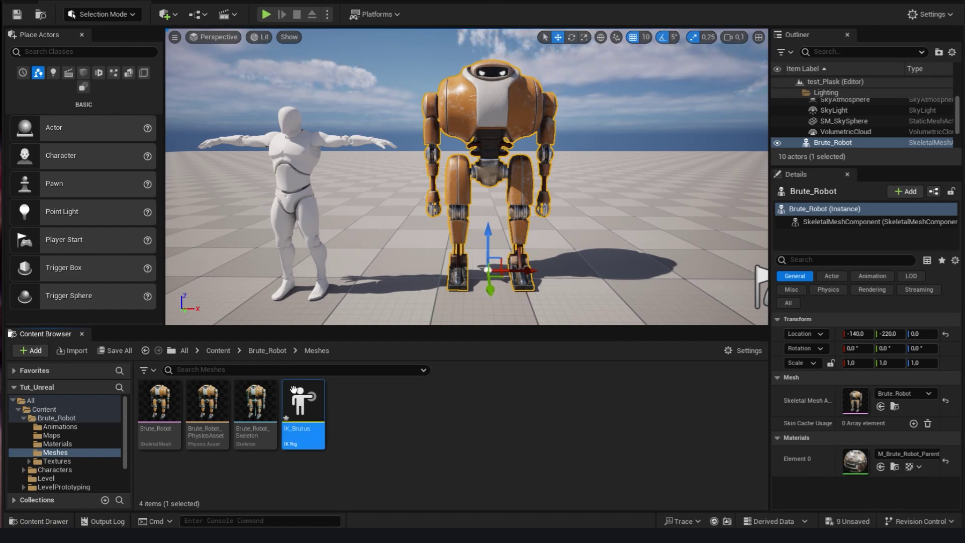
# Open IK_Brutus and set its Preview Skeletal Mesh to Brute_Robot
pyautogui.doubleClick(310, 400)
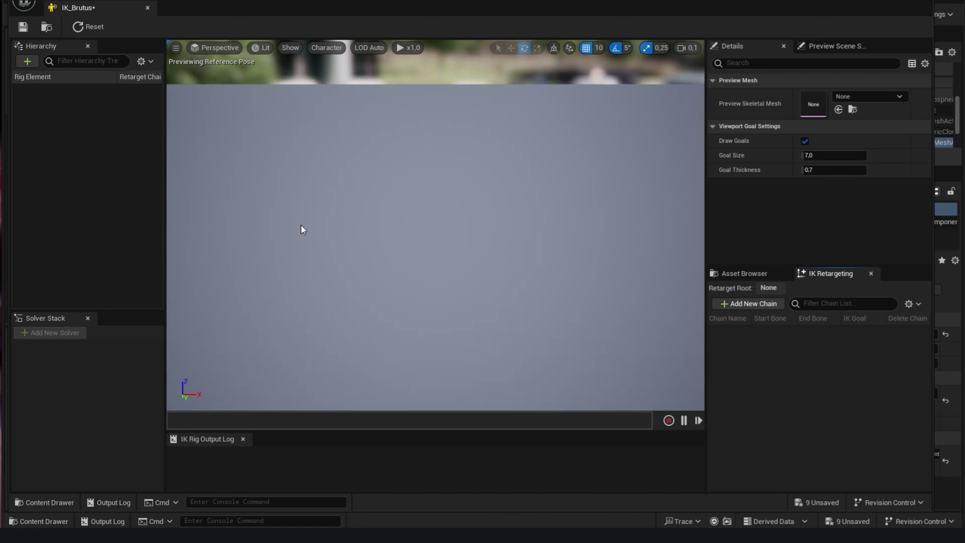
pyautogui.click(868, 96)
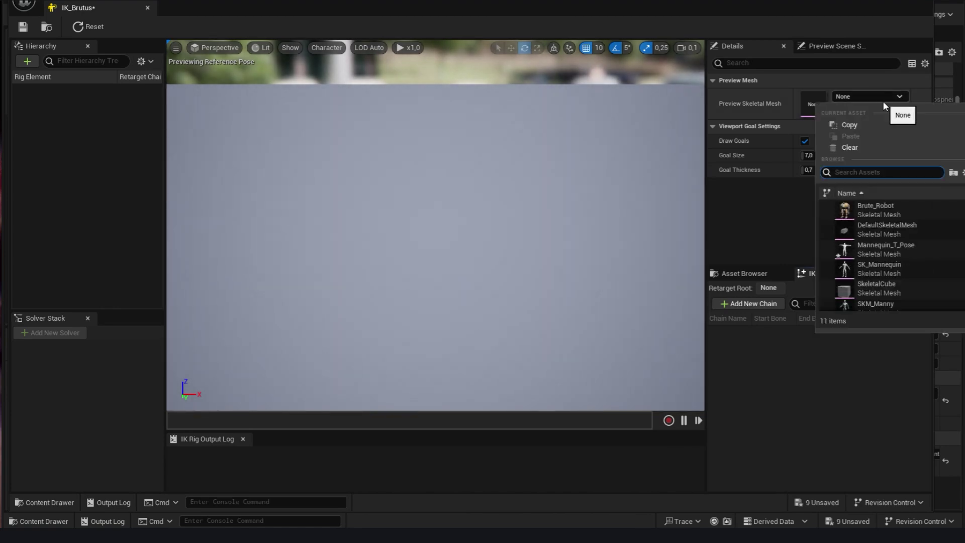
pyautogui.click(874, 210)
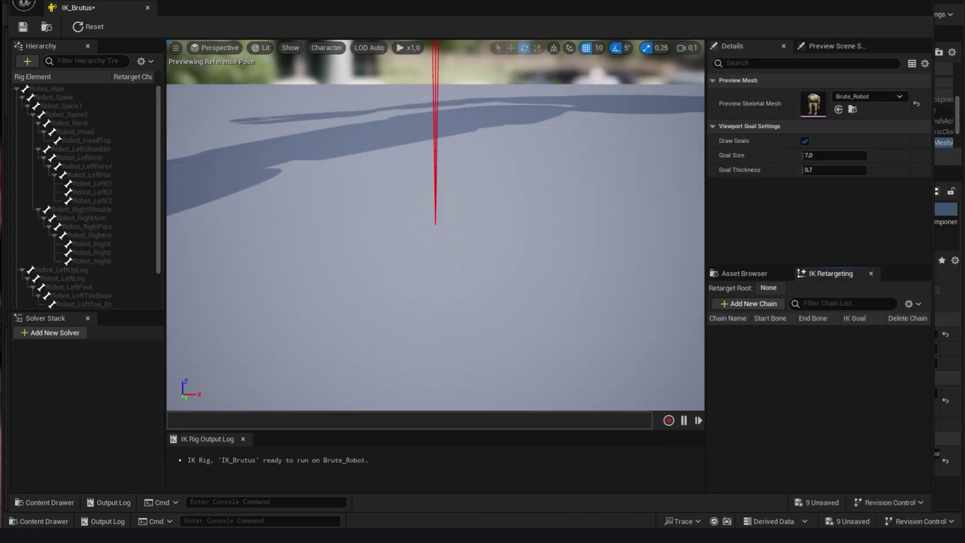
pyautogui.scroll(-5, 454, 194)
pyautogui.scroll(-3, 455, 194)
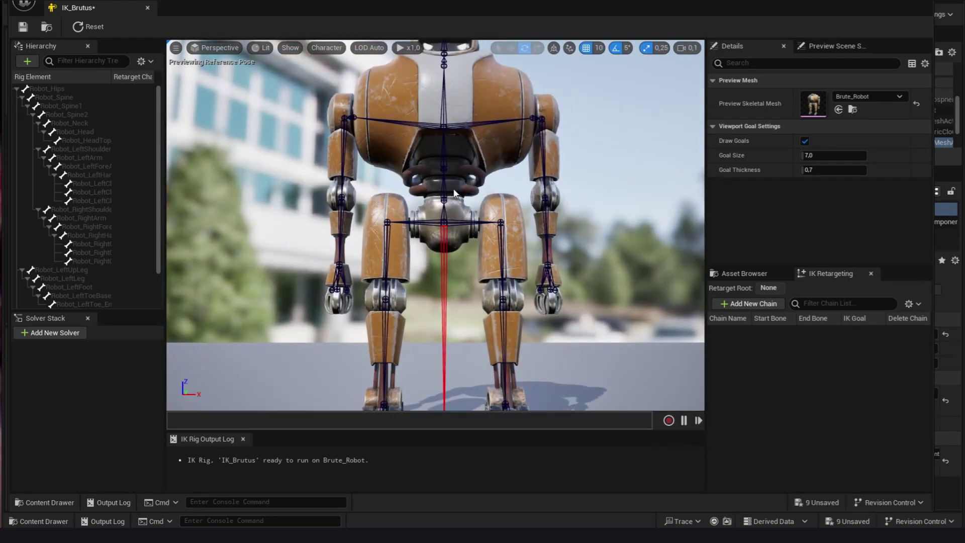
pyautogui.scroll(-2, 455, 194)
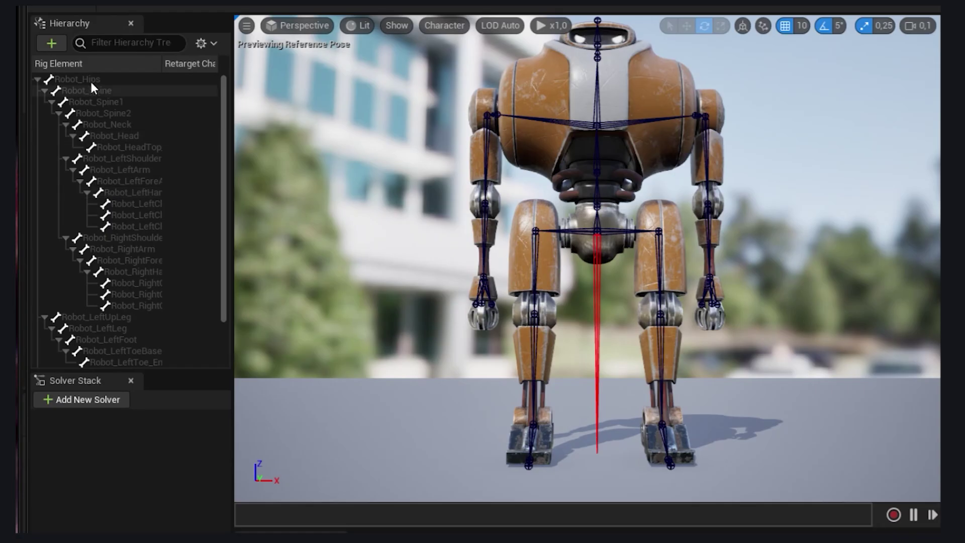
# Make Robot_Hips the retarget root and add a Spine chain through Robot_Spine2
pyautogui.click(91, 81)
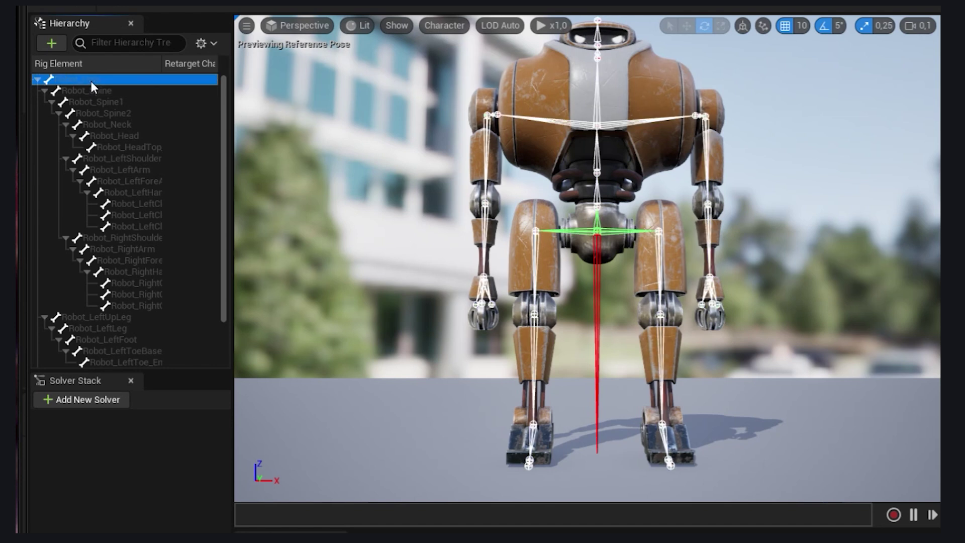
pyautogui.rightClick(91, 81)
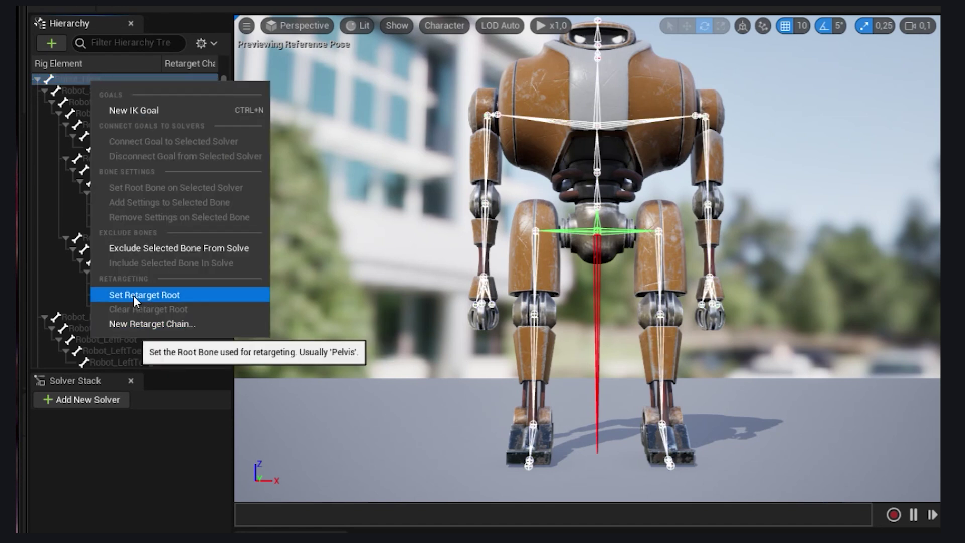
pyautogui.click(133, 294)
pyautogui.click(96, 91)
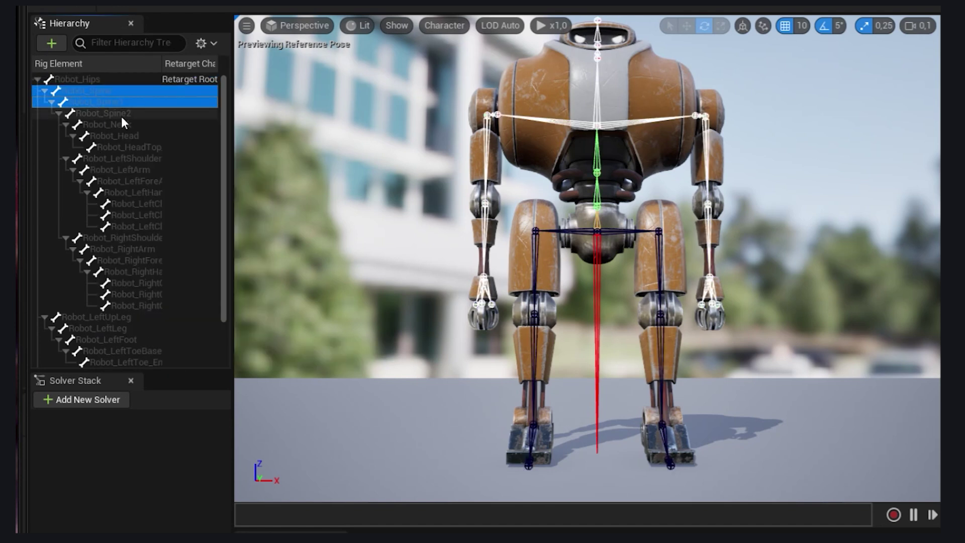
pyautogui.keyDown('shift'); pyautogui.click(122, 114); pyautogui.keyUp('shift')
pyautogui.rightClick(125, 114)
pyautogui.click(191, 357)
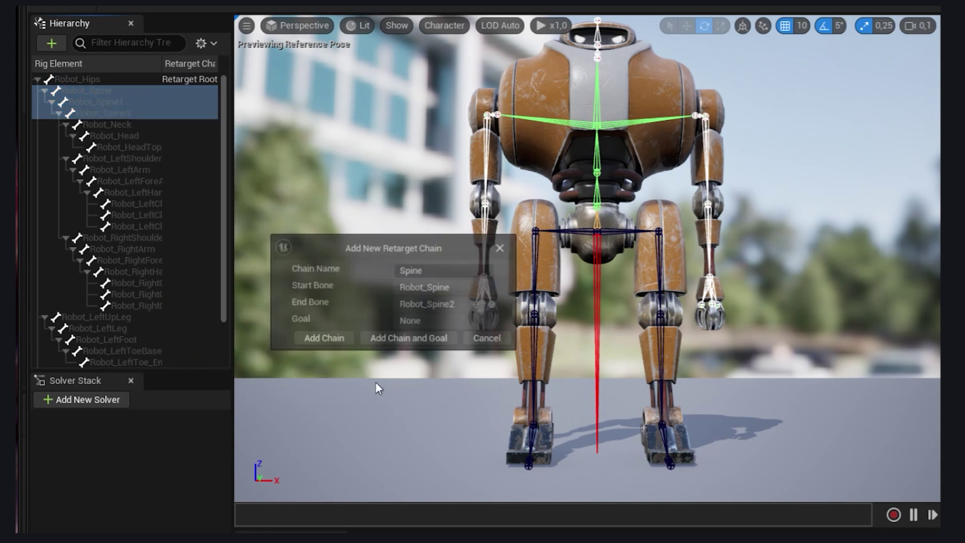
pyautogui.click(314, 335)
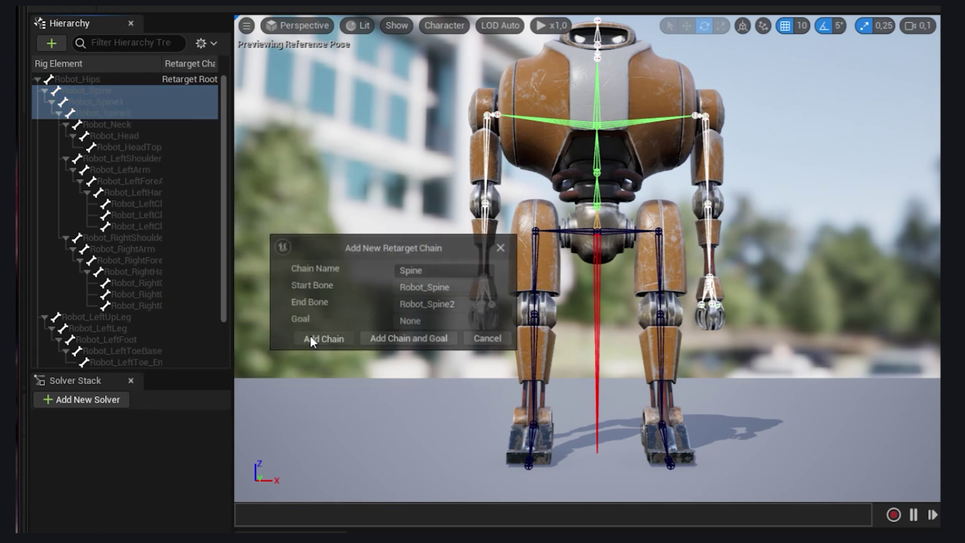
# Add Neck and Head retarget chains from Robot_Neck and Robot_Head
pyautogui.click(114, 124)
pyautogui.rightClick(114, 125)
pyautogui.click(175, 367)
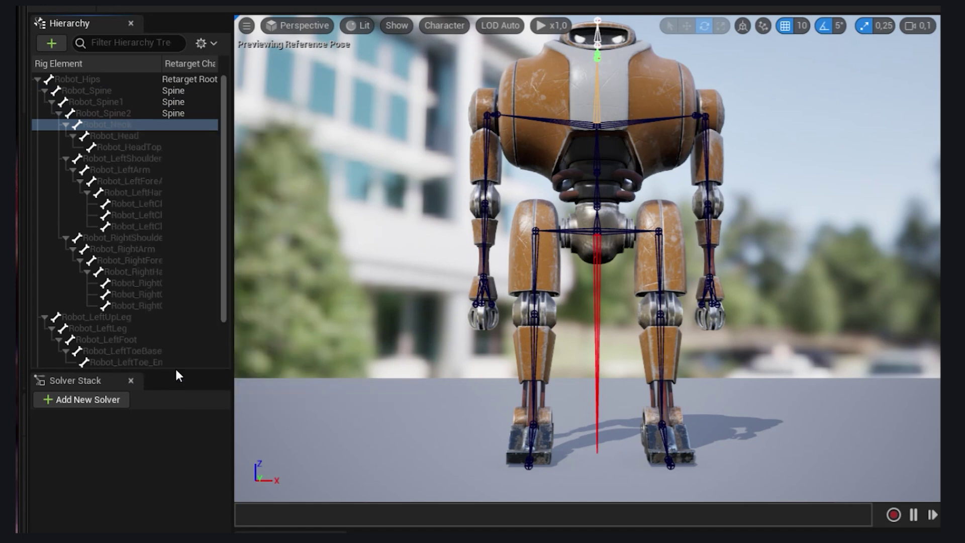
pyautogui.click(322, 338)
pyautogui.click(107, 136)
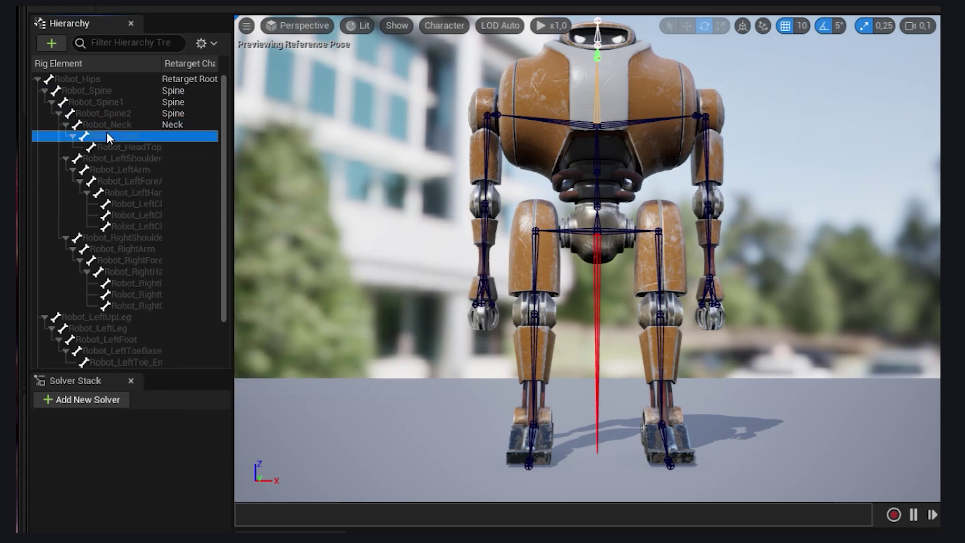
pyautogui.rightClick(111, 136)
pyautogui.click(171, 373)
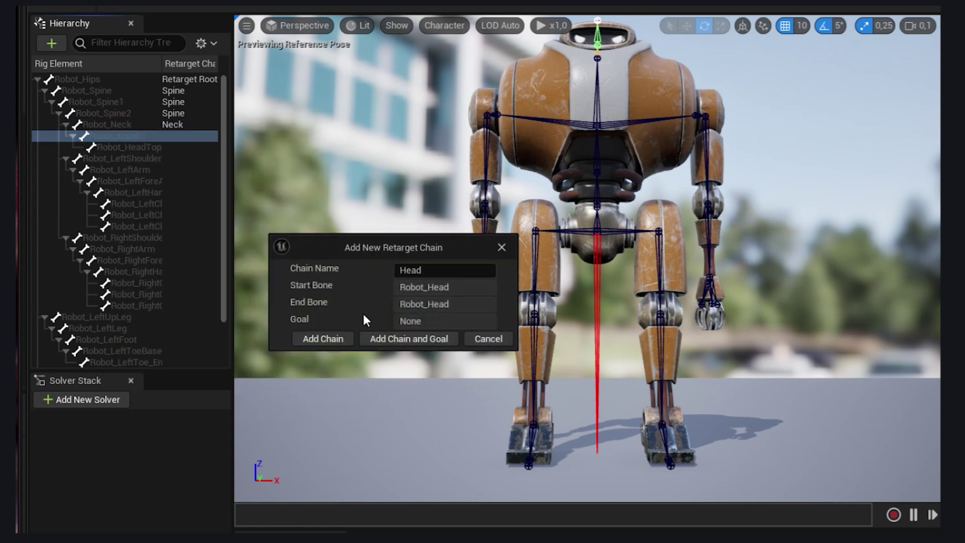
pyautogui.click(320, 337)
# Add a LeftArm retarget chain from Robot_LeftShoulder to Robot_LeftHand
pyautogui.click(123, 158)
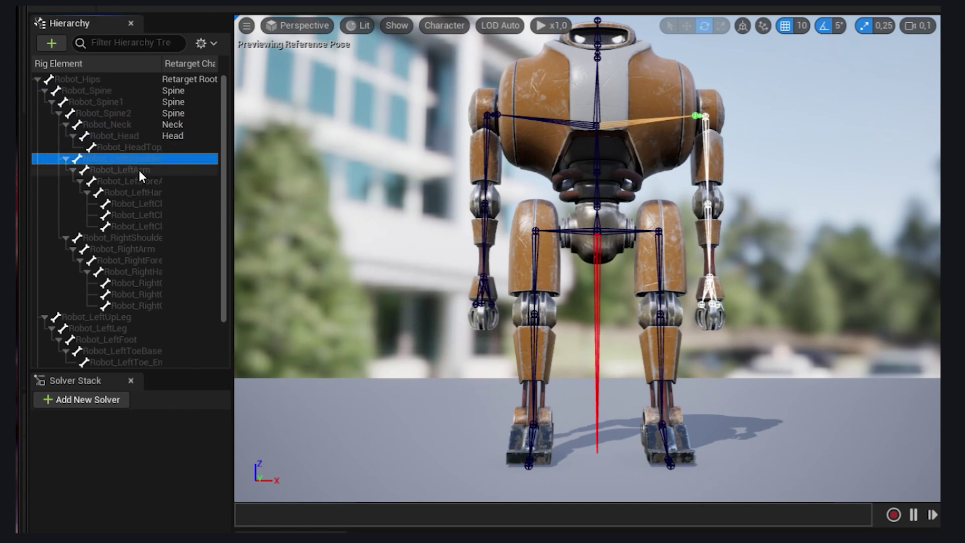
pyautogui.keyDown('shift'); pyautogui.click(154, 182); pyautogui.keyUp('shift')
pyautogui.keyDown('shift'); pyautogui.click(158, 193); pyautogui.keyUp('shift')
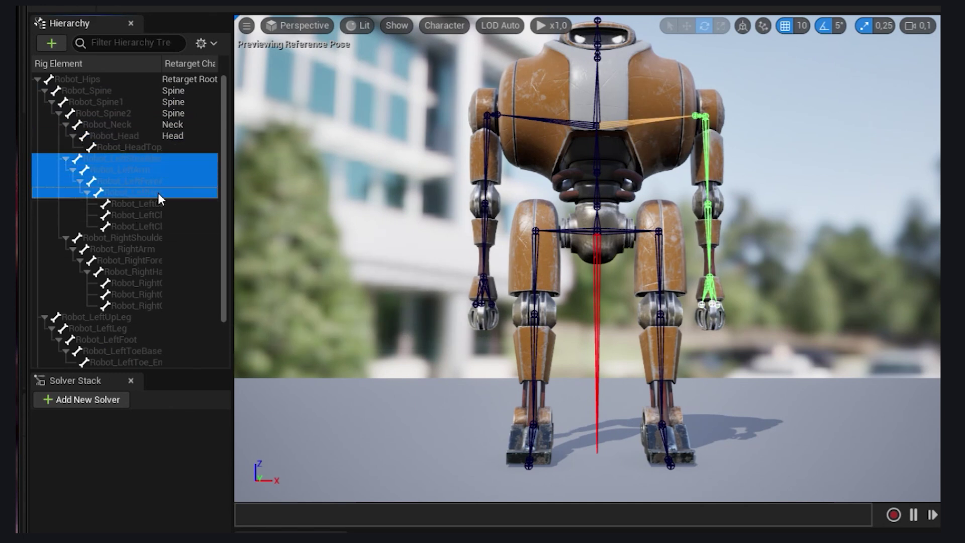
pyautogui.rightClick(157, 195)
pyautogui.click(211, 435)
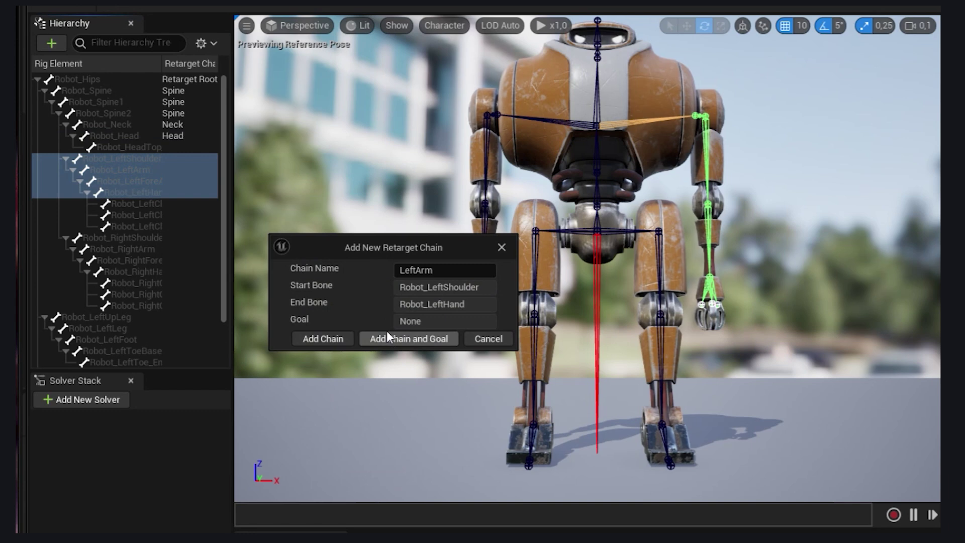
pyautogui.click(321, 339)
# Add a RightArm retarget chain from Robot_RightShoulder to Robot_RightHand
pyautogui.click(126, 237)
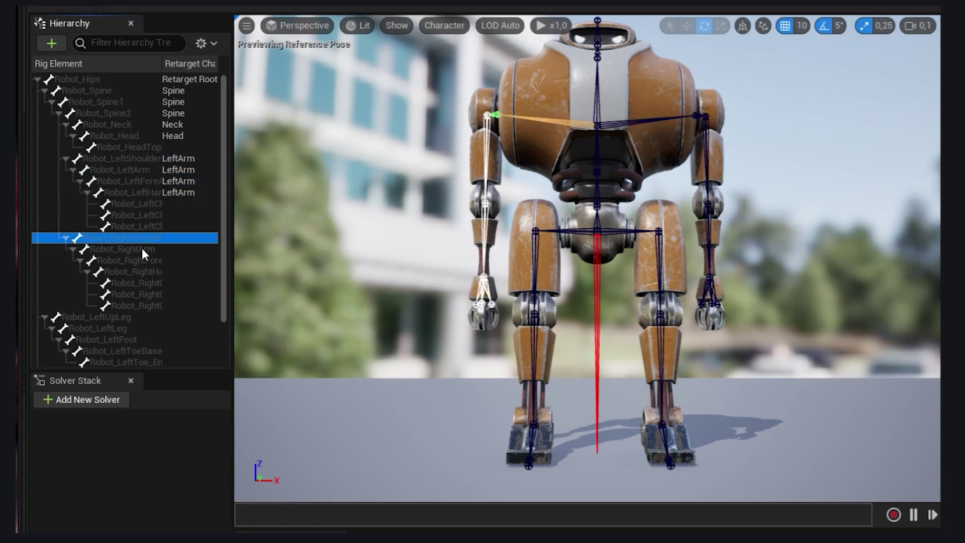
pyautogui.moveTo(234, 234); pyautogui.dragTo(292, 235)
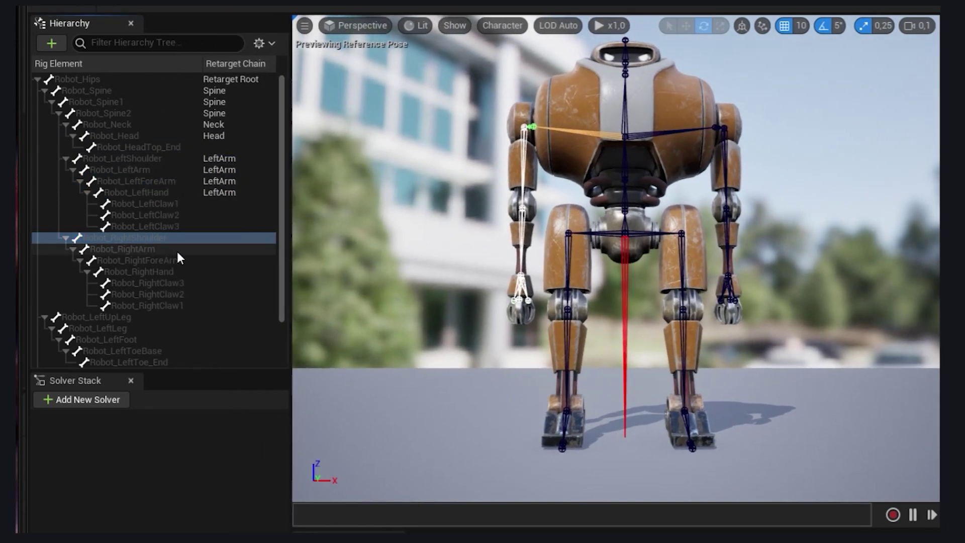
pyautogui.keyDown('shift'); pyautogui.click(123, 249); pyautogui.keyUp('shift')
pyautogui.keyDown('shift'); pyautogui.click(138, 272); pyautogui.keyUp('shift')
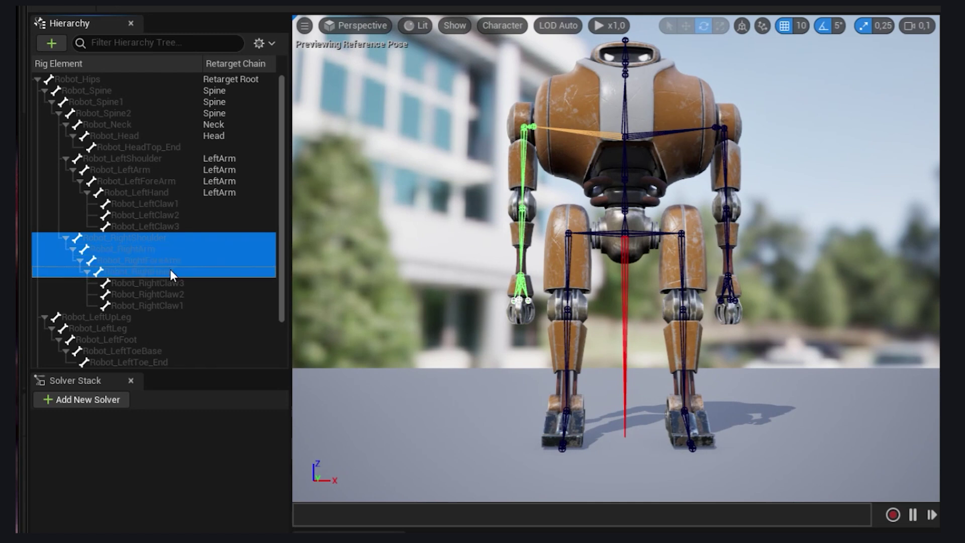
pyautogui.rightClick(173, 270)
pyautogui.click(232, 512)
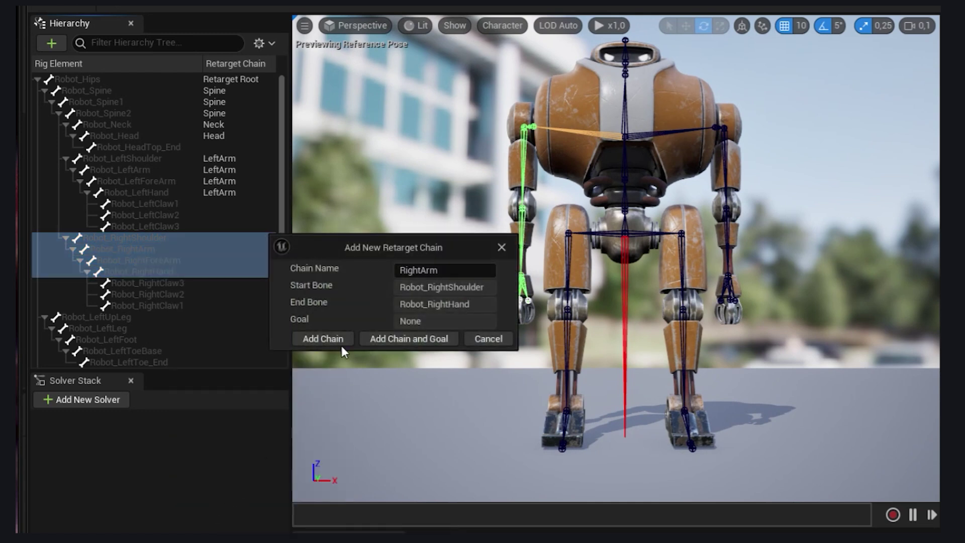
pyautogui.click(327, 338)
# Add a LeftLeg retarget chain from the left upper leg to Robot_LeftFoot
pyautogui.click(113, 317)
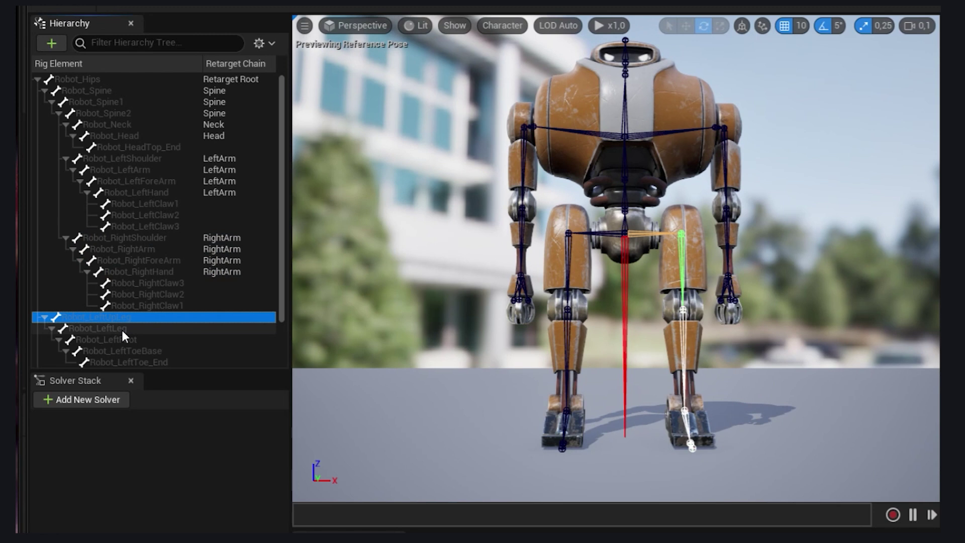
pyautogui.keyDown('shift'); pyautogui.click(123, 339); pyautogui.keyUp('shift')
pyautogui.rightClick(124, 339)
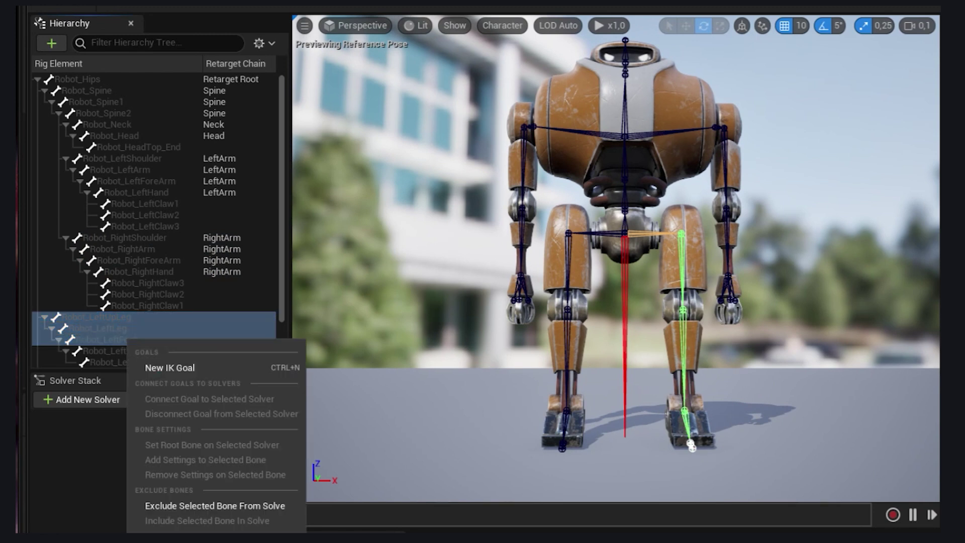
pyautogui.click(165, 385)
pyautogui.click(336, 333)
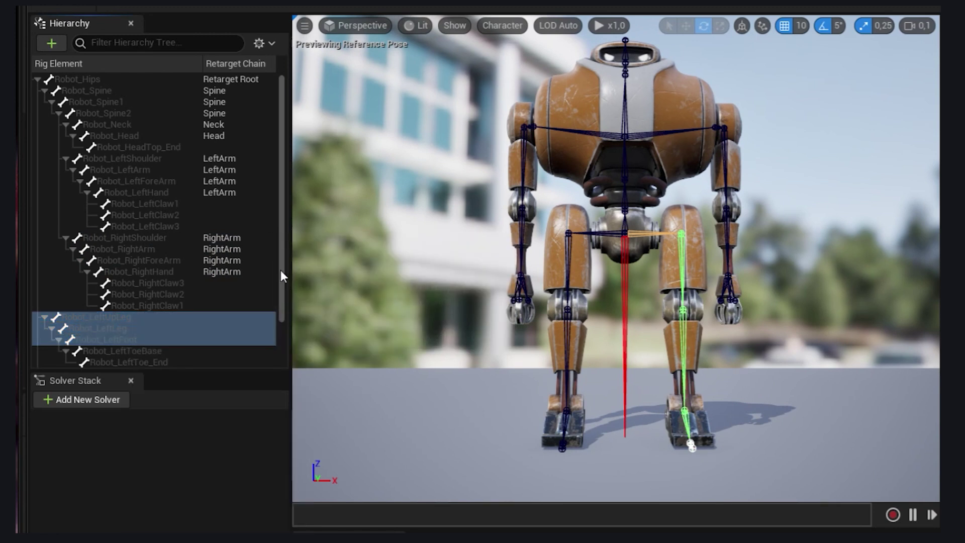
pyautogui.moveTo(282, 264); pyautogui.dragTo(280, 343)
# Add the RightLeg retarget chain from Robot_RightUpLeg to Robot_RightFoot
pyautogui.click(99, 316)
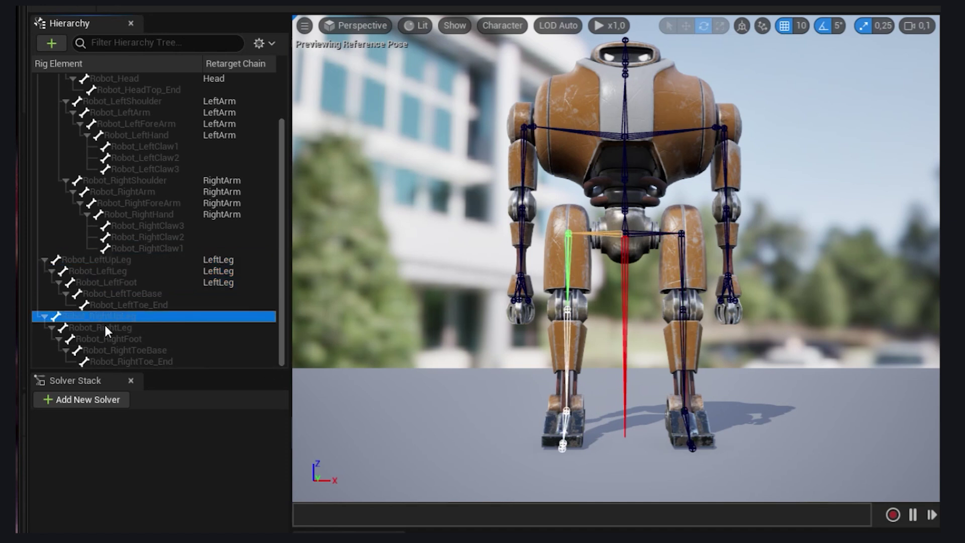
pyautogui.keyDown('shift'); pyautogui.click(121, 339); pyautogui.keyUp('shift')
pyautogui.rightClick(127, 341)
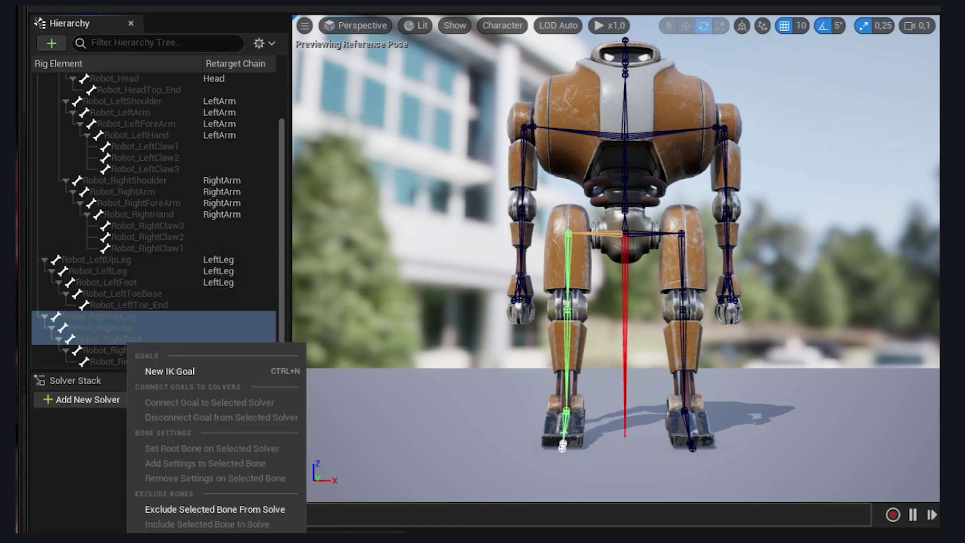
pyautogui.click(170, 371)
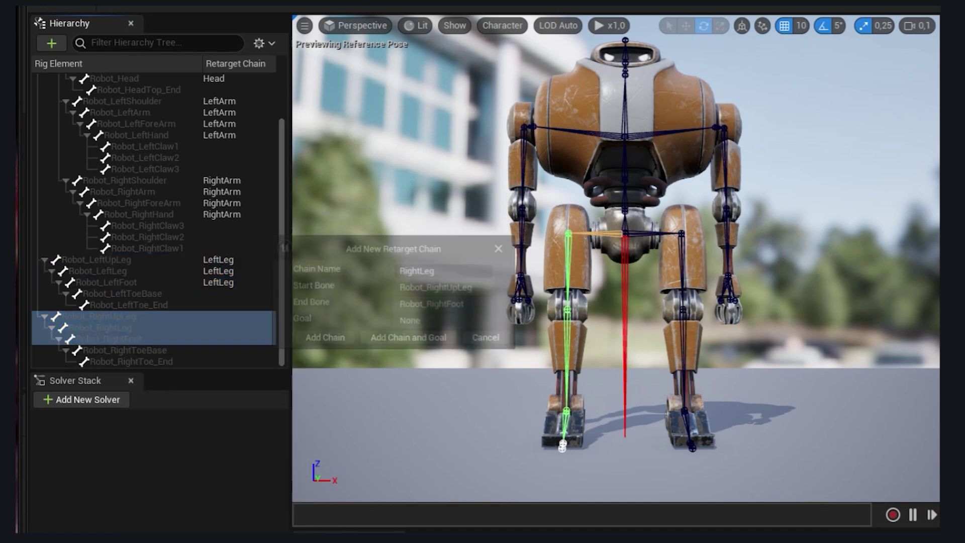
pyautogui.click(310, 341)
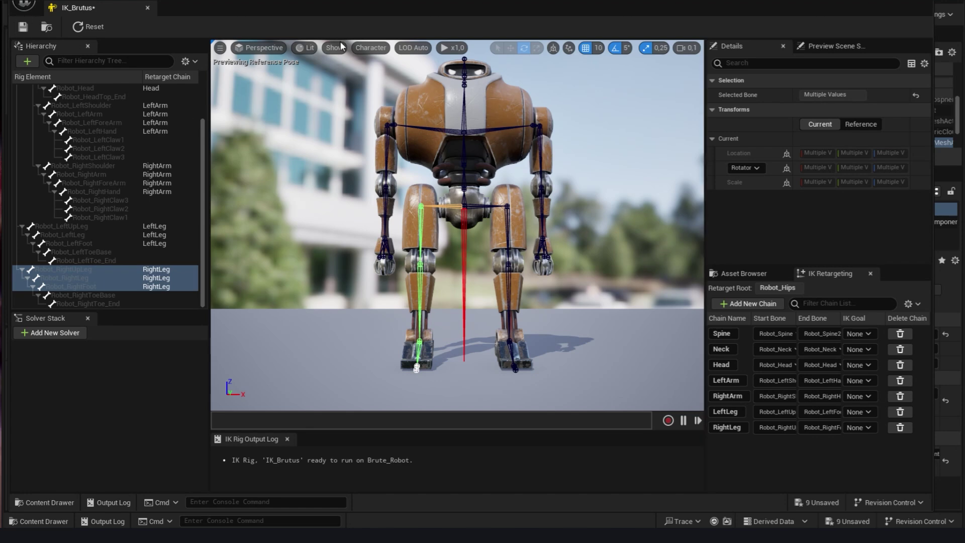
# Close the IK_Brutus editor, then add an IK Retargeter named RETA_PLask_Brutus under Plask
pyautogui.click(926, 4)
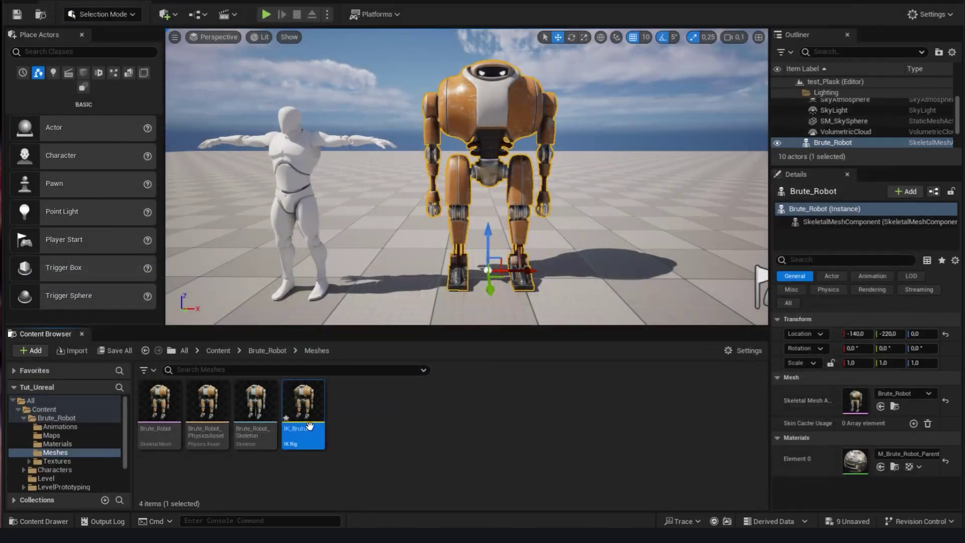
pyautogui.scroll(-2, 103, 454)
pyautogui.click(46, 460)
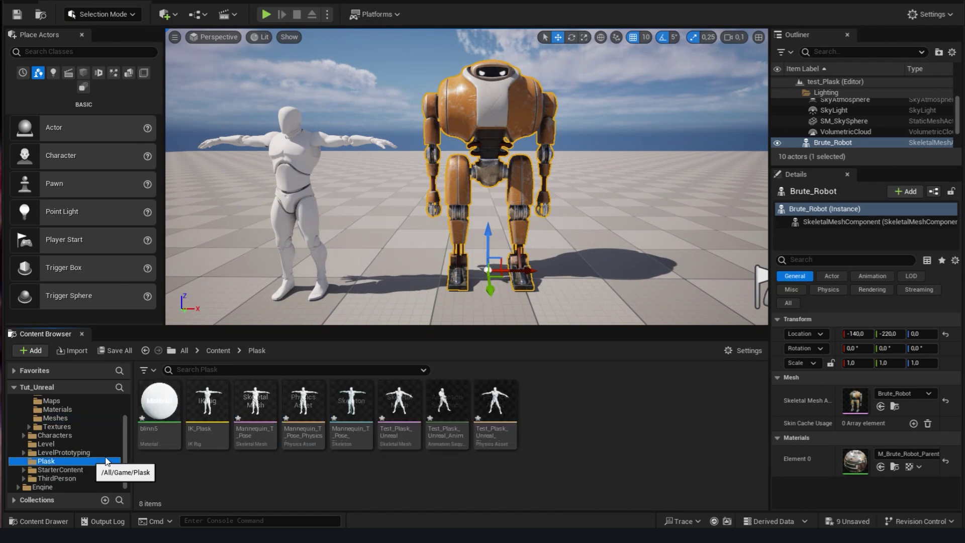
pyautogui.rightClick(493, 468)
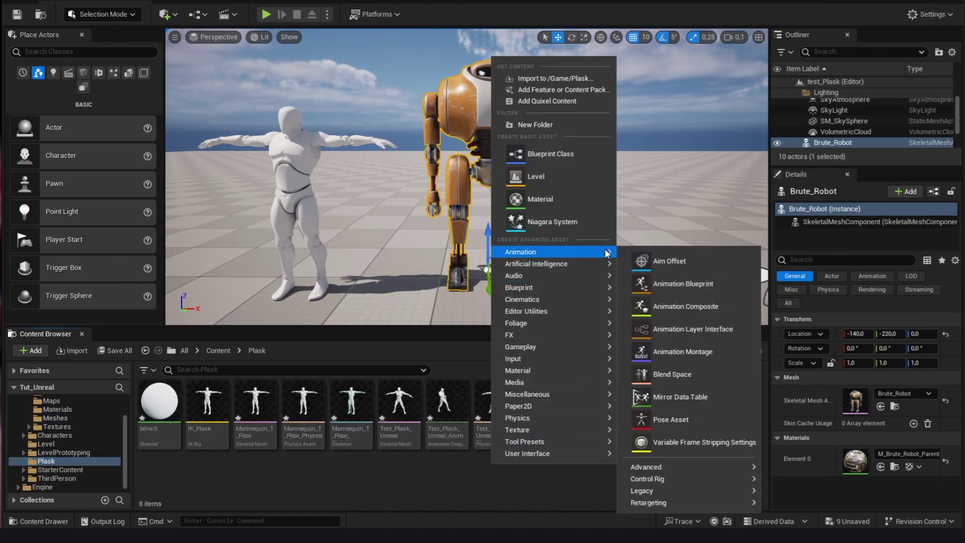
pyautogui.moveTo(649, 502)
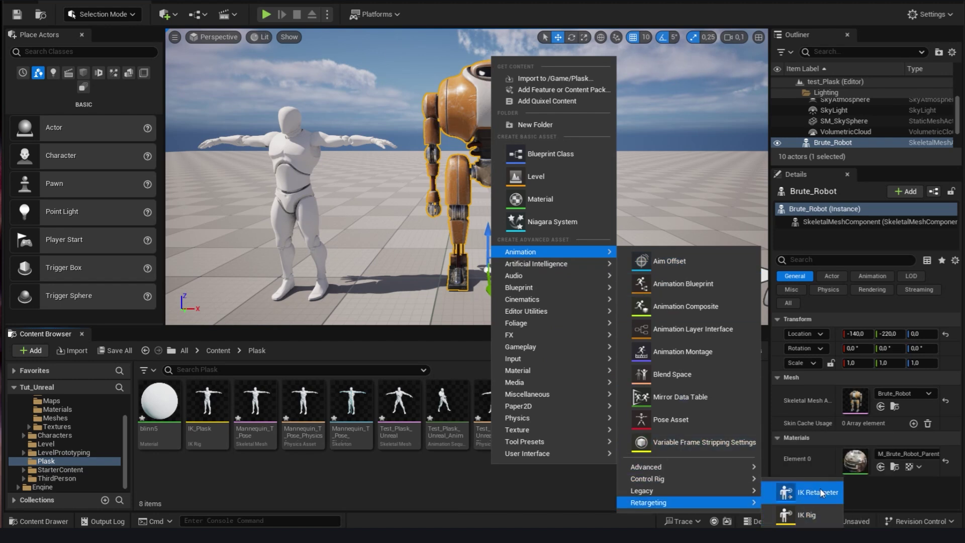
pyautogui.click(819, 492)
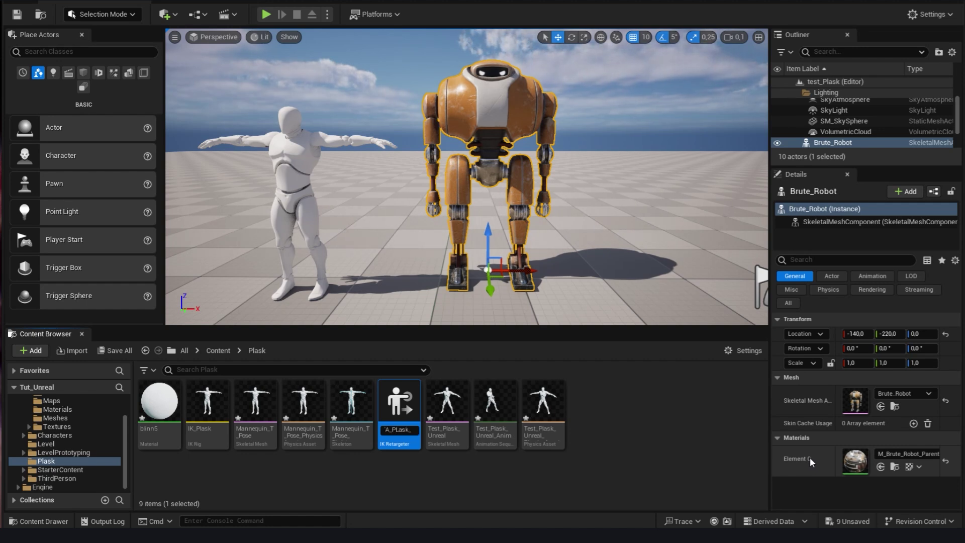
pyautogui.write('sk_Brutus')
pyautogui.press('Return')
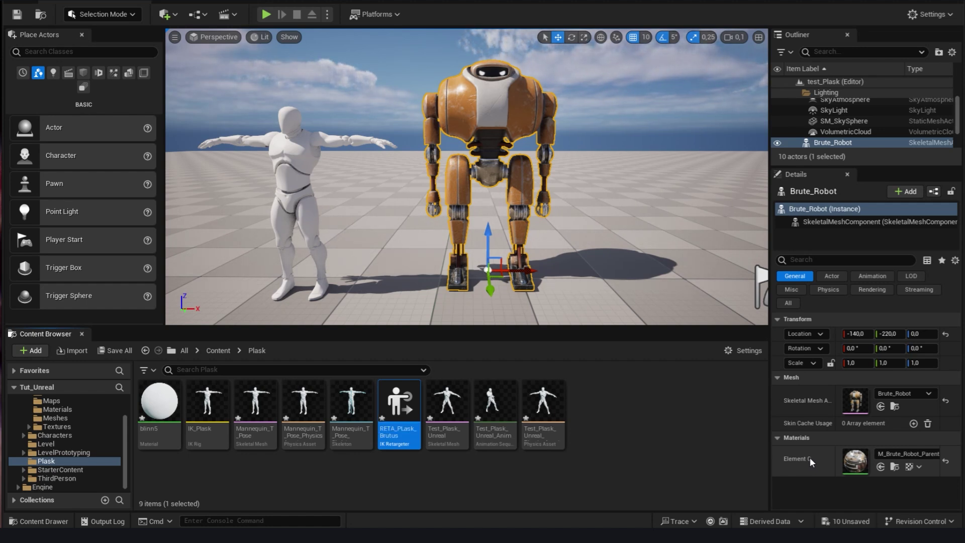
# Open RETA_PLask_Brutus, pair source IK_Plask with target IK_Brutus, and view the chain mapping
pyautogui.doubleClick(398, 411)
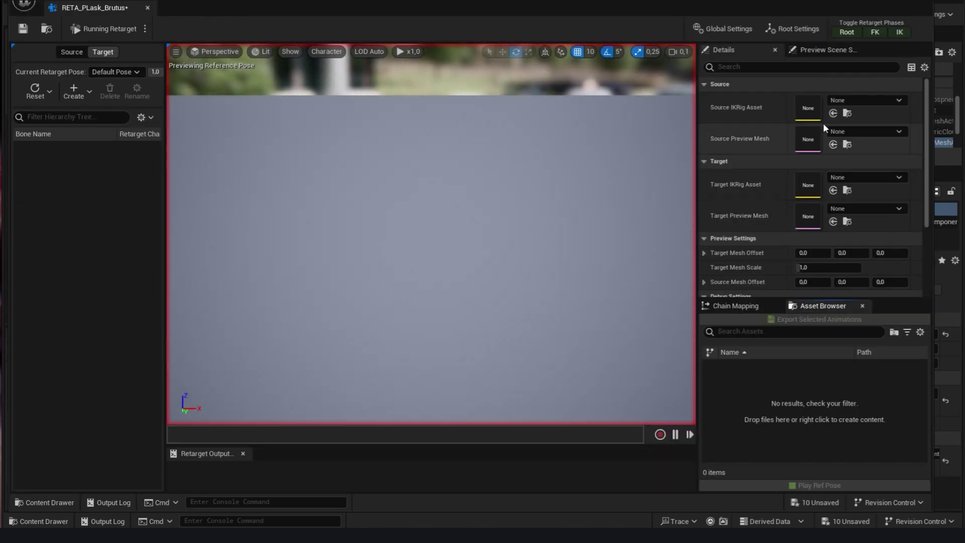
pyautogui.click(874, 101)
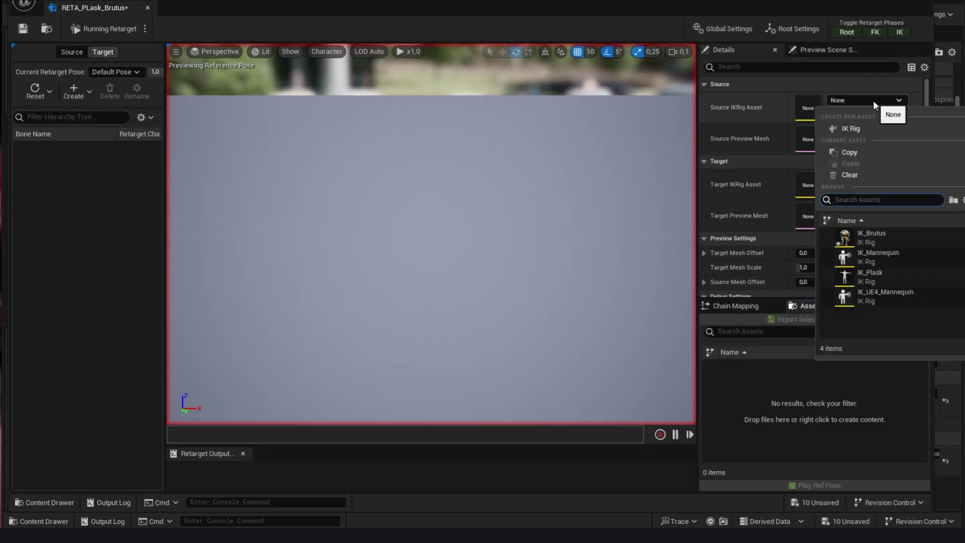
pyautogui.click(880, 273)
pyautogui.click(881, 178)
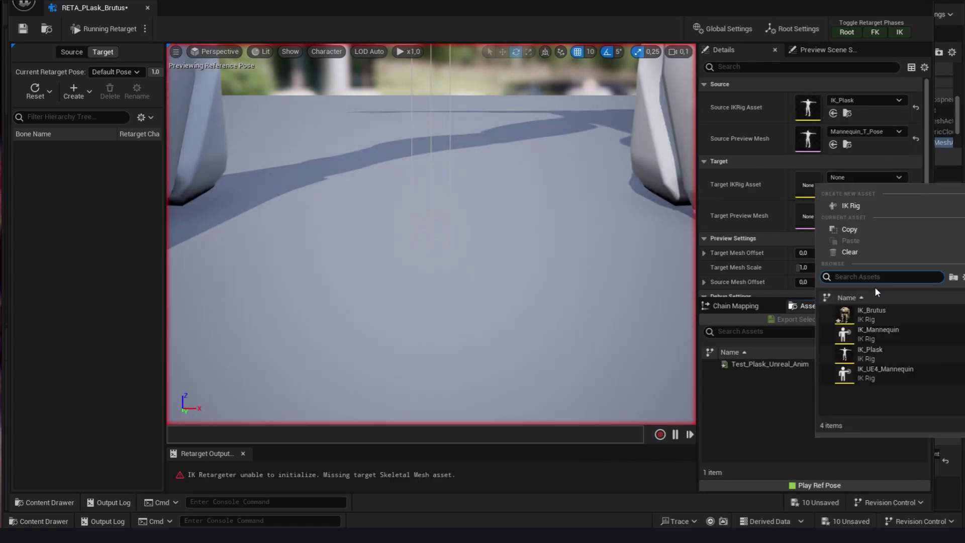
pyautogui.click(870, 313)
pyautogui.scroll(-5, 432, 241)
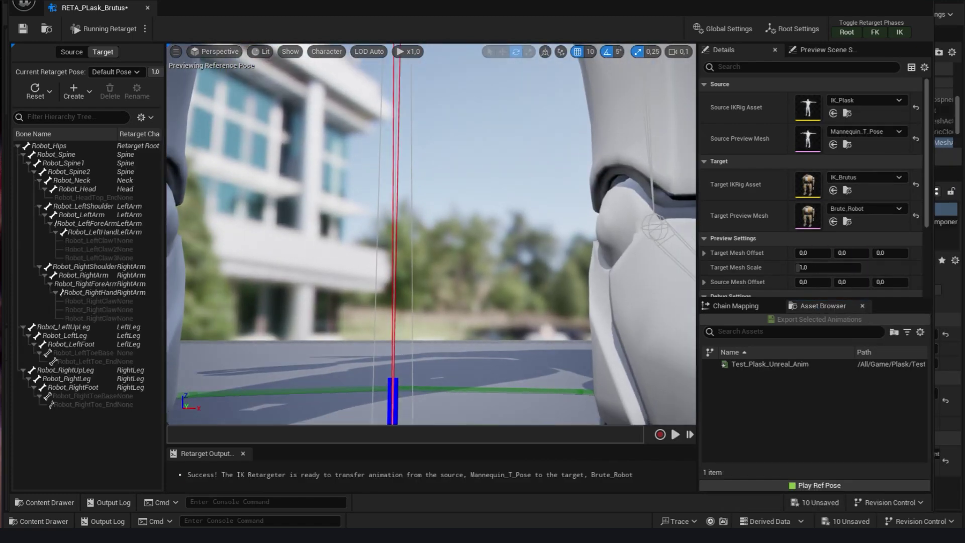
pyautogui.scroll(-5, 431, 242)
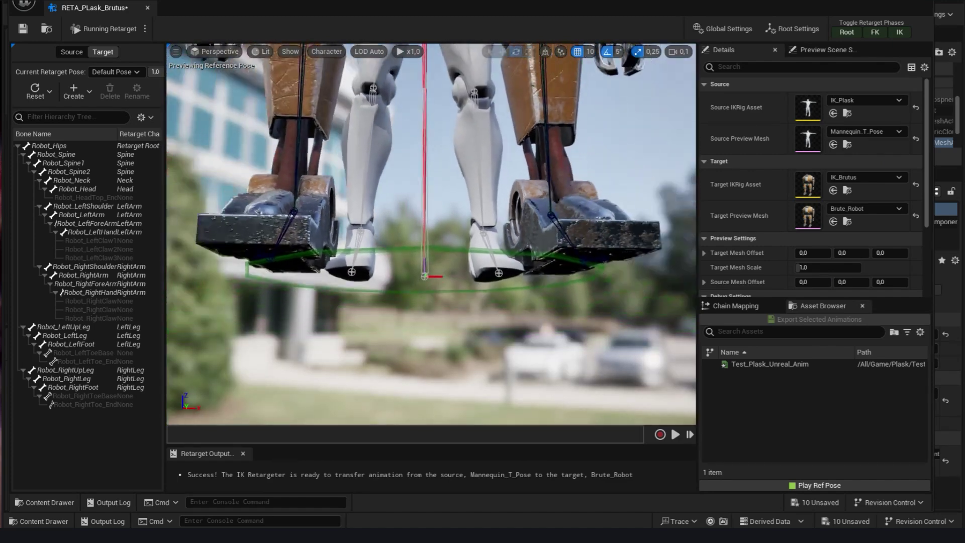
pyautogui.moveTo(432, 302); pyautogui.dragTo(431, 151, button='right')
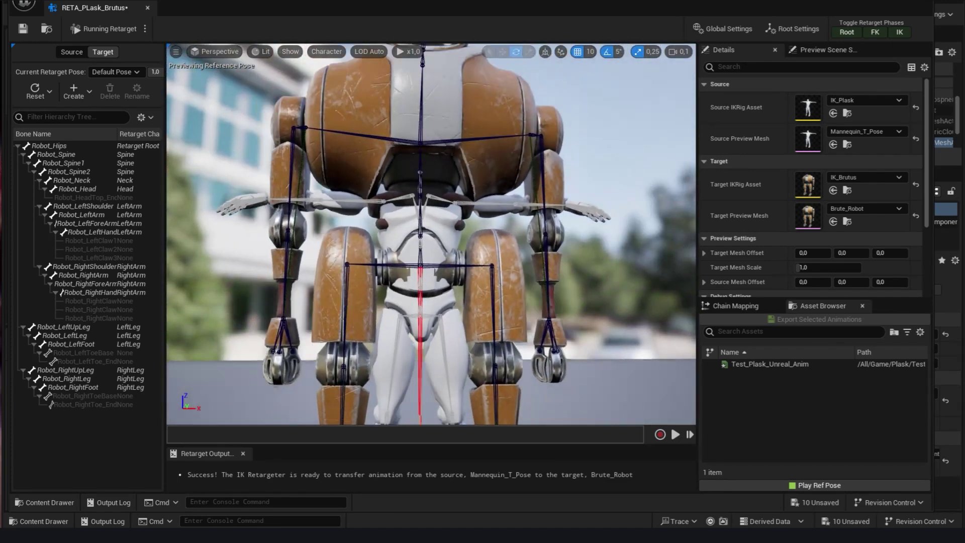
pyautogui.scroll(-5, 432, 241)
pyautogui.scroll(1, 431, 241)
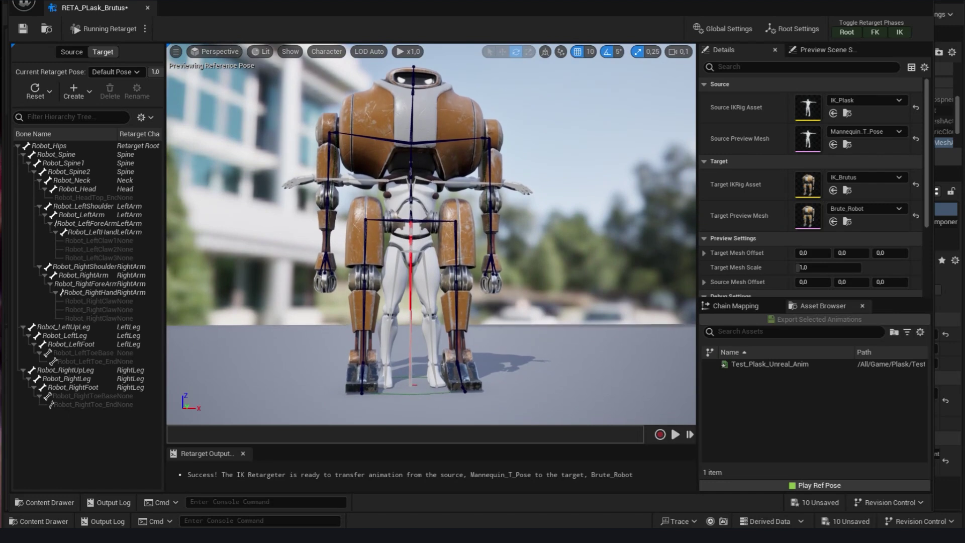
pyautogui.click(736, 305)
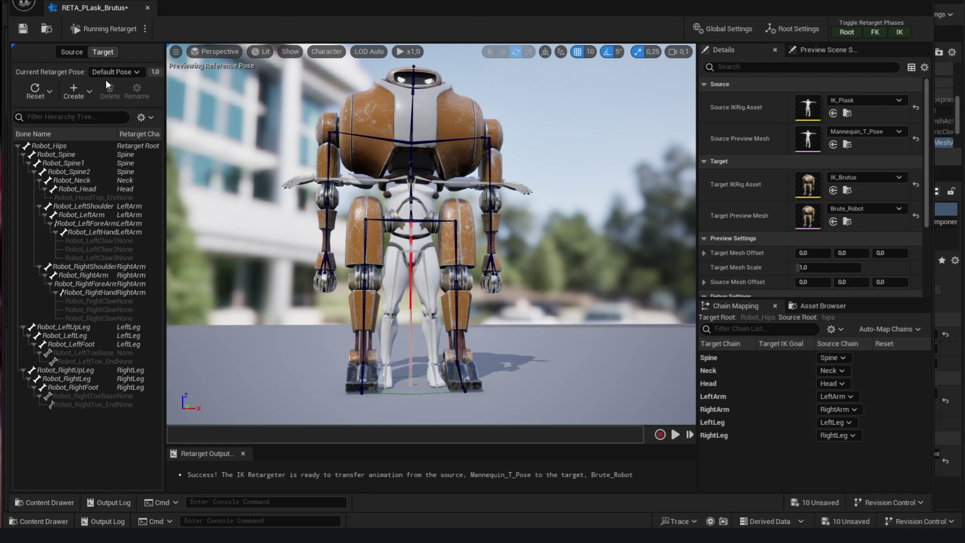
# Create a new CustomRetargetPose and switch to editing the retarget pose
pyautogui.click(79, 91)
pyautogui.click(110, 121)
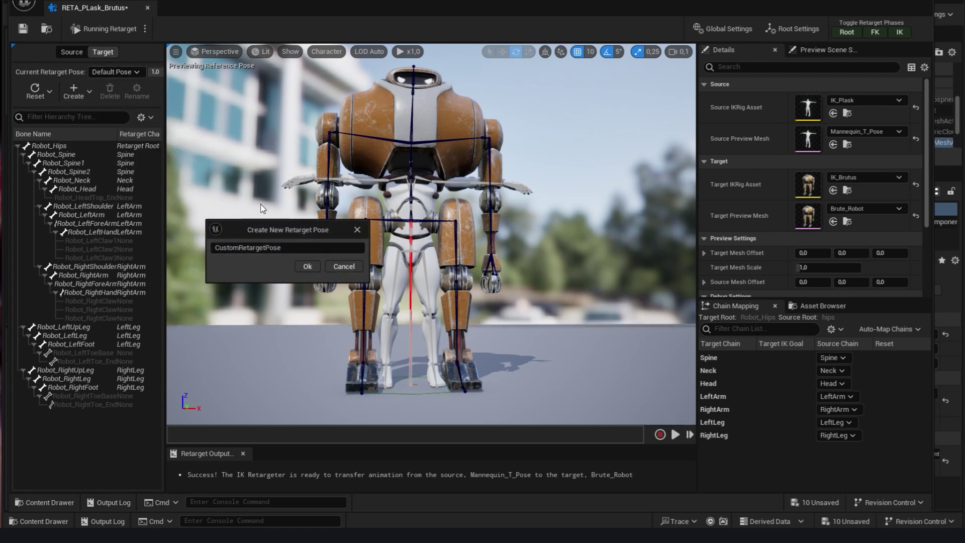
pyautogui.click(309, 264)
pyautogui.click(163, 28)
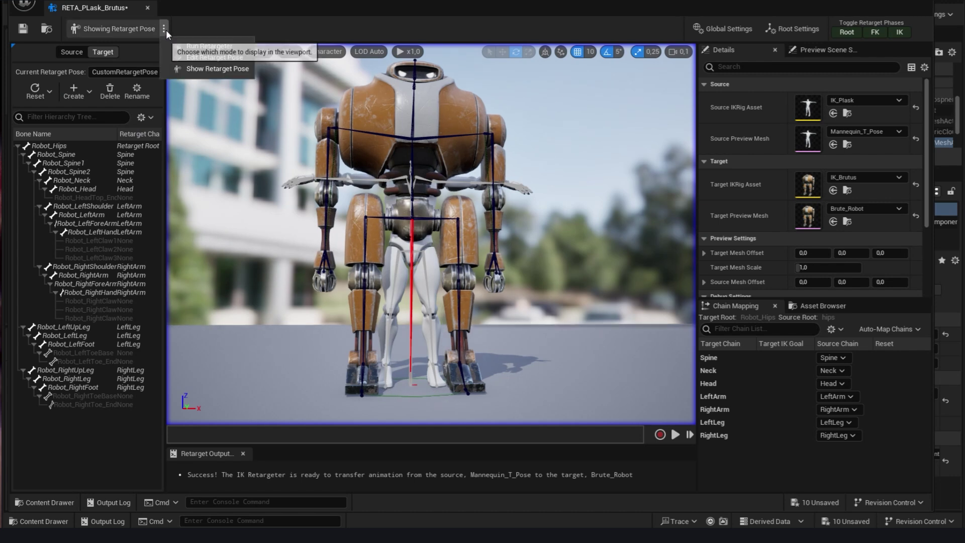
pyautogui.click(194, 58)
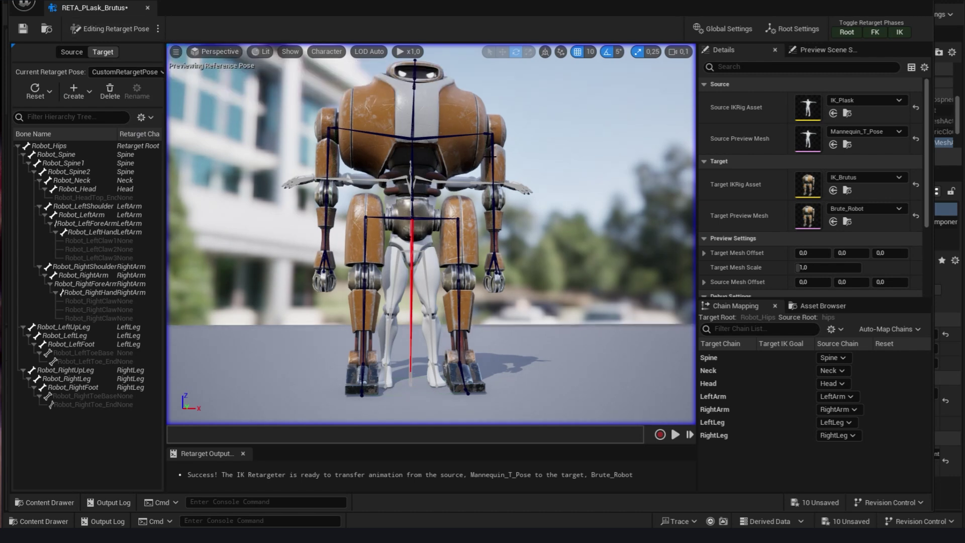
# Raise the robot's left and right arms to horizontal, leveling the right at -90 degrees
pyautogui.click(453, 162)
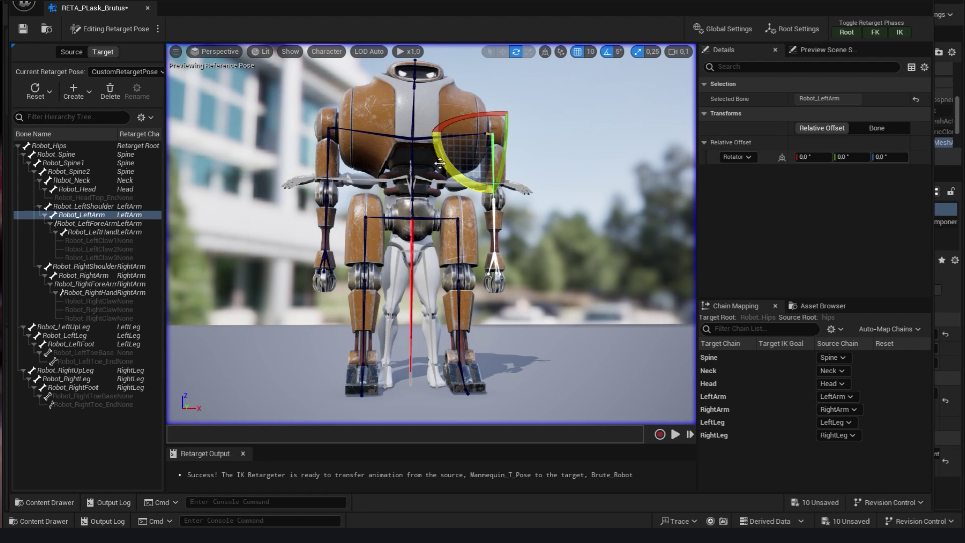
pyautogui.moveTo(441, 164); pyautogui.dragTo(428, 132)
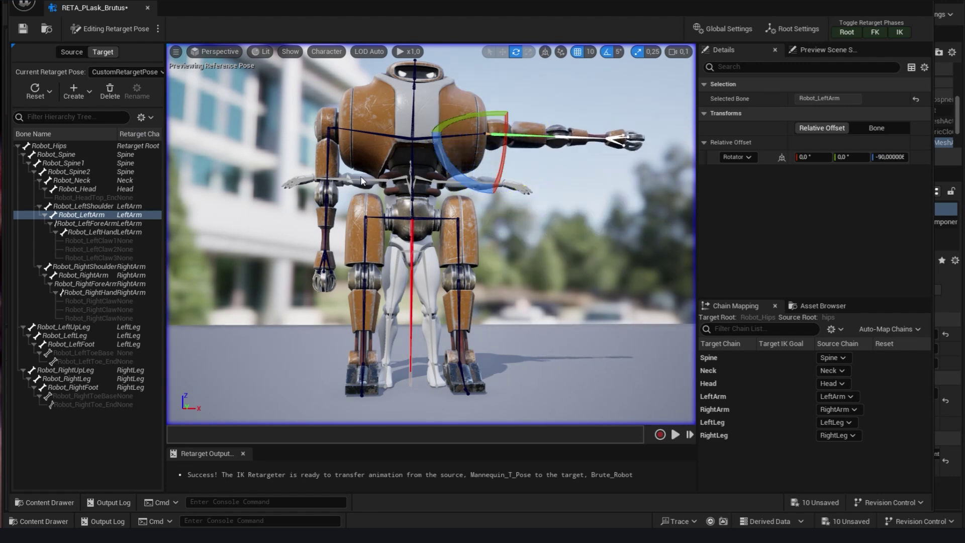
pyautogui.click(325, 189)
pyautogui.moveTo(351, 163); pyautogui.dragTo(332, 76)
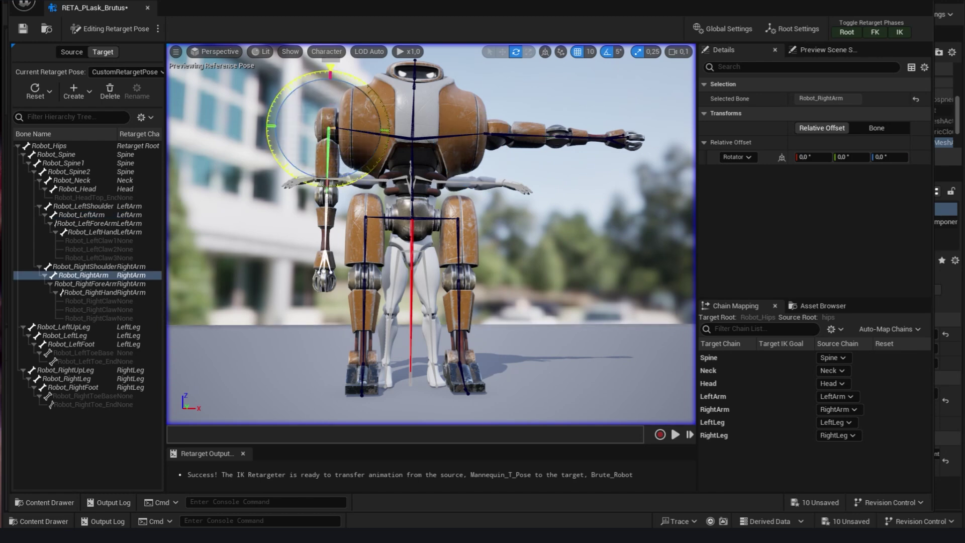
pyautogui.write('-90')
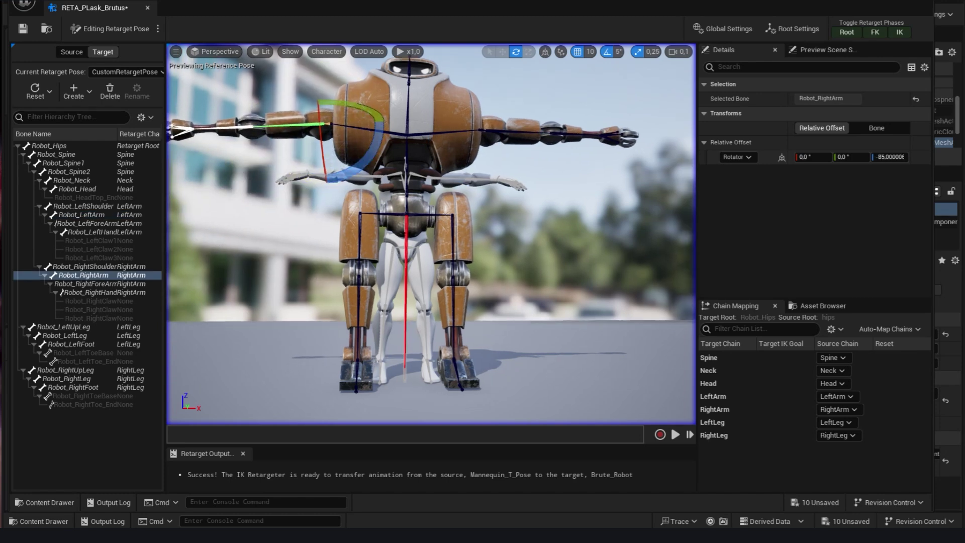
pyautogui.moveTo(377, 227)
pyautogui.mouseDown(button='right')
pyautogui.moveTo(491, 173)
pyautogui.moveTo(422, 241)
pyautogui.moveTo(467, 196)
pyautogui.mouseUp(button='right')
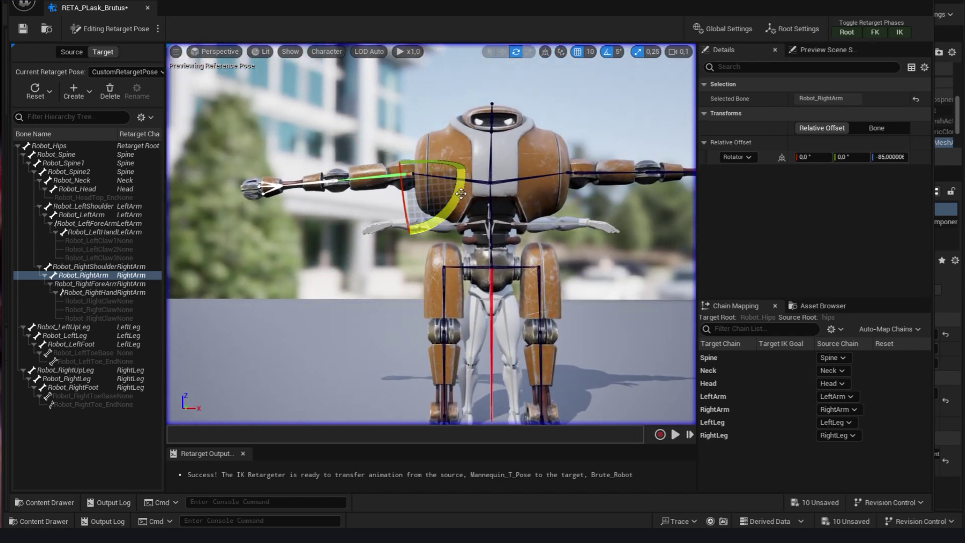
pyautogui.moveTo(422, 227); pyautogui.dragTo(462, 160)
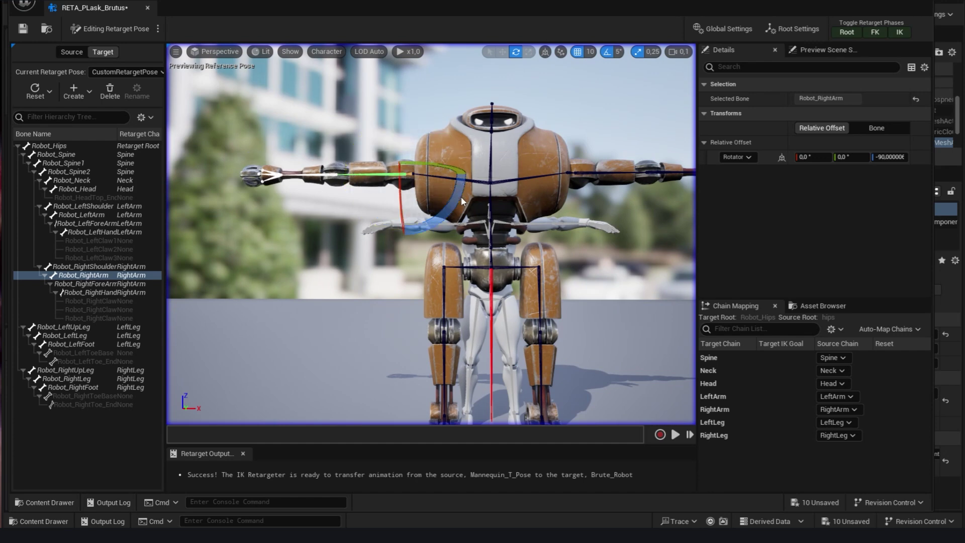
pyautogui.moveTo(464, 202)
pyautogui.mouseDown(button='right')
pyautogui.moveTo(452, 202)
pyautogui.moveTo(498, 238)
pyautogui.mouseUp(button='right')
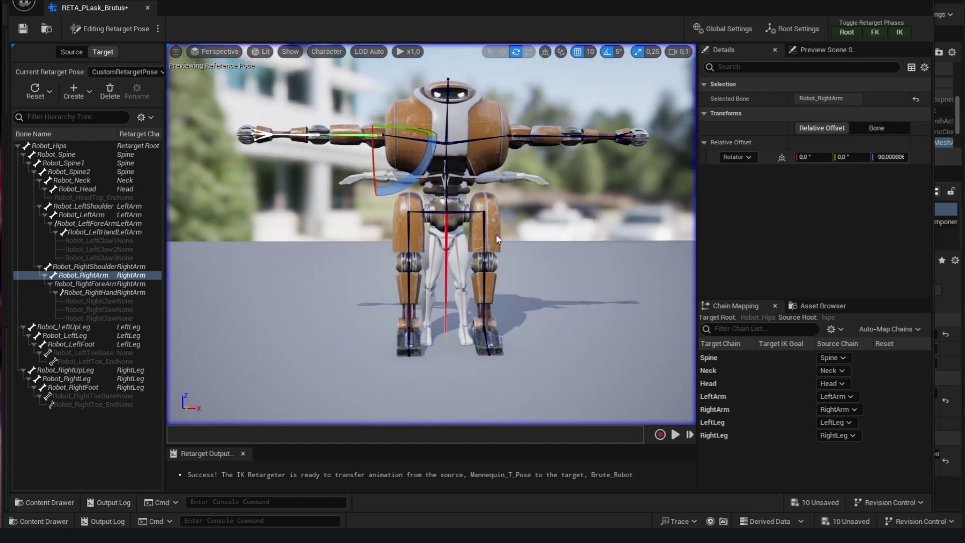
# Angle the robot's left and right upper legs by -5 degrees and check from the front
pyautogui.click(483, 220)
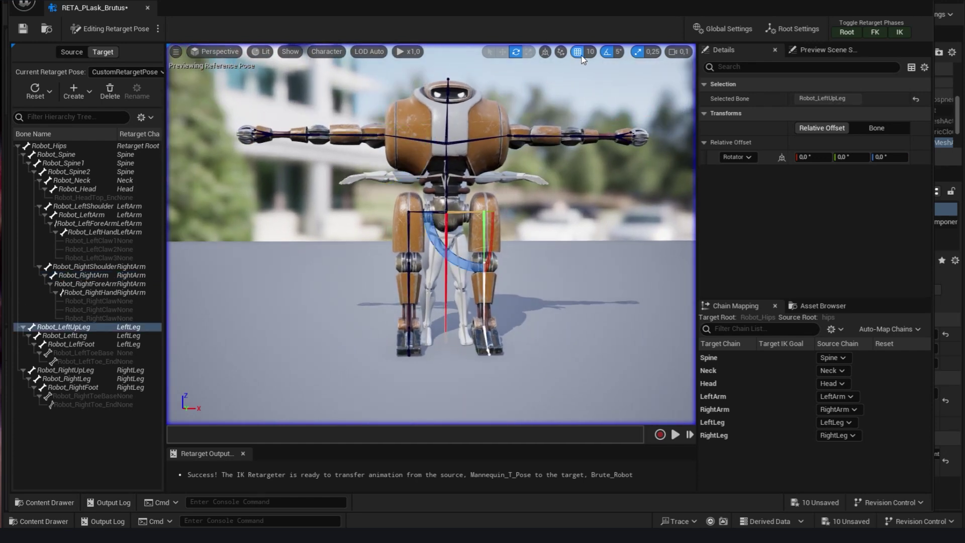
pyautogui.moveTo(456, 259); pyautogui.dragTo(445, 245)
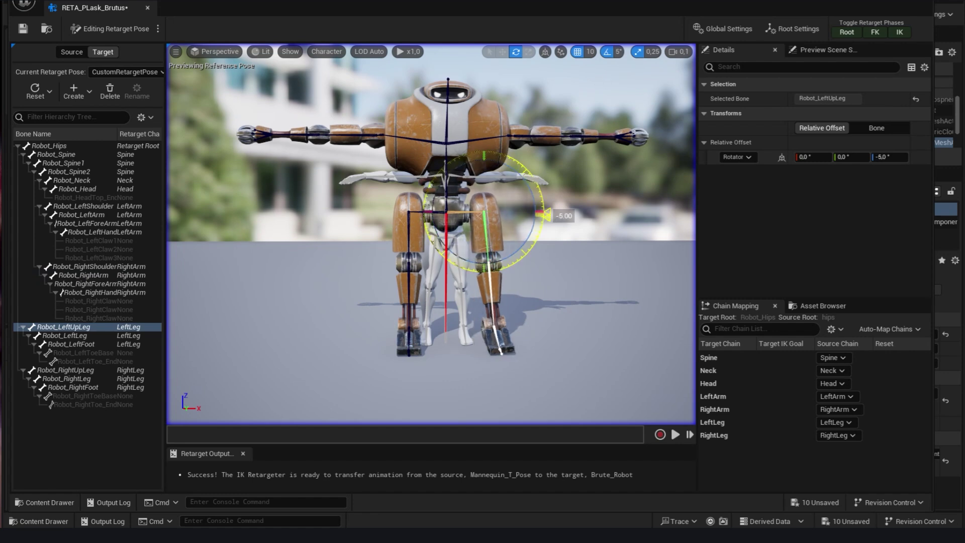
pyautogui.click(409, 240)
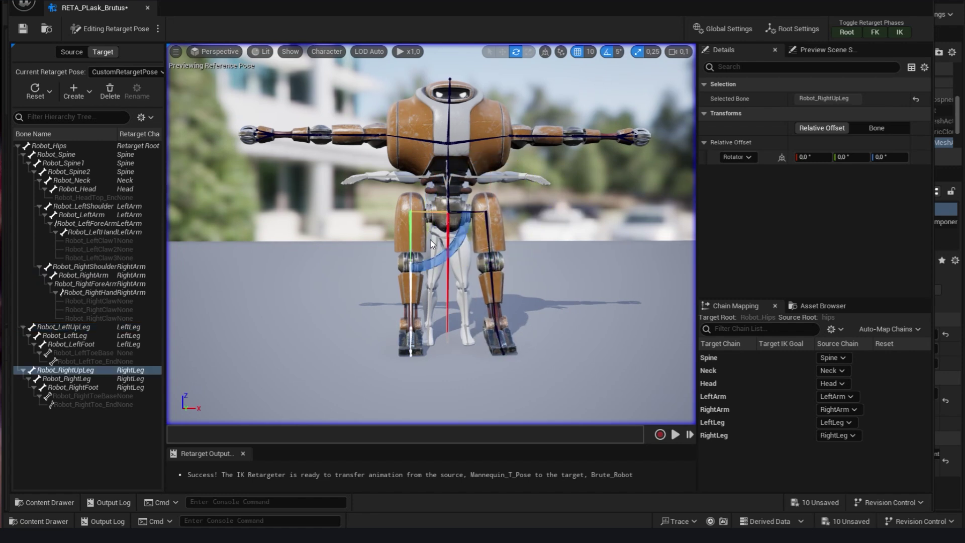
pyautogui.moveTo(446, 247); pyautogui.dragTo(449, 248)
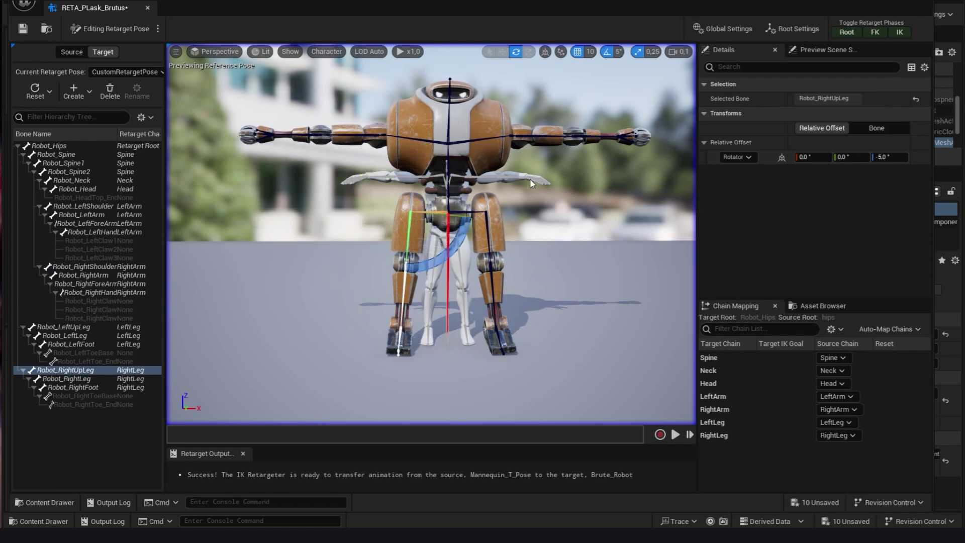
pyautogui.moveTo(530, 183); pyautogui.dragTo(423, 226, button='right')
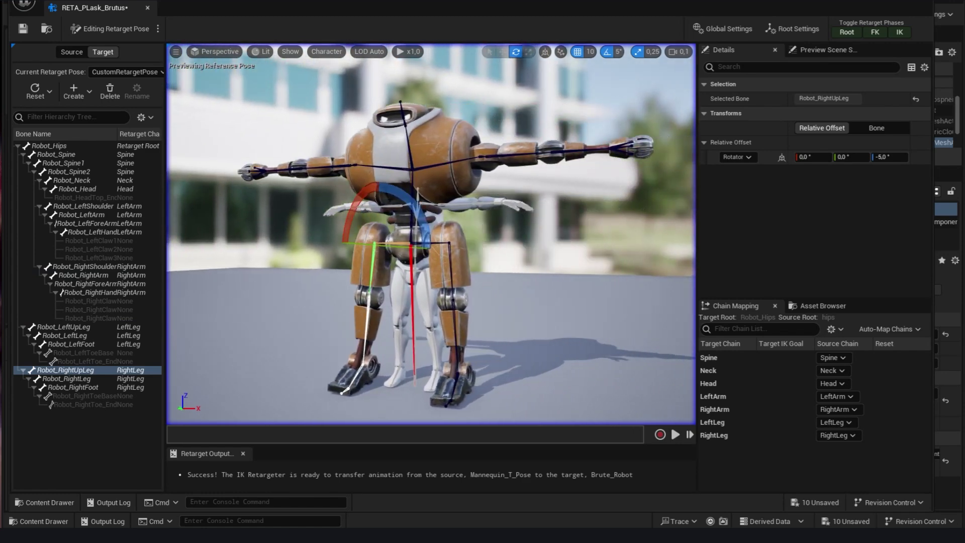
pyautogui.moveTo(429, 188)
pyautogui.mouseDown(button='right')
pyautogui.moveTo(431, 339)
pyautogui.moveTo(430, 188)
pyautogui.mouseUp(button='right')
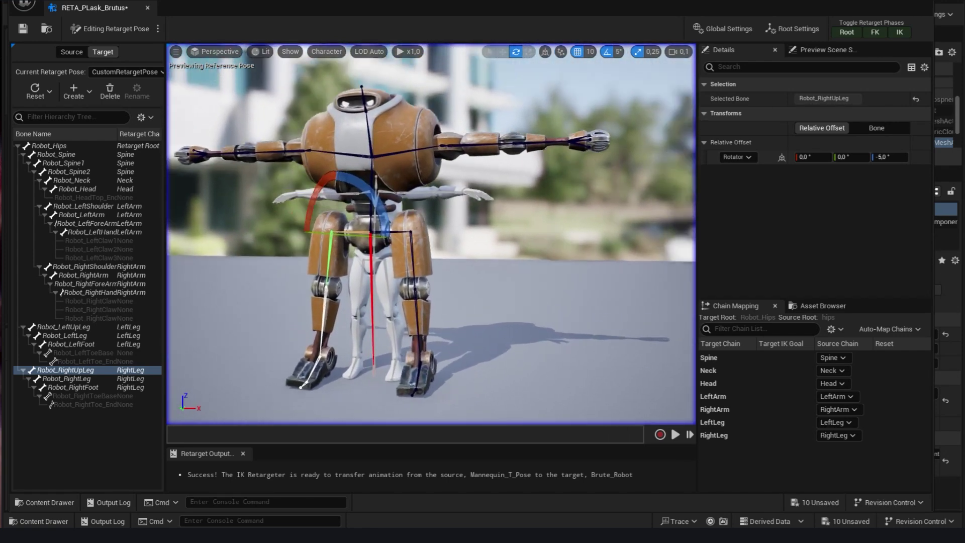
pyautogui.moveTo(423, 227); pyautogui.dragTo(531, 183, button='right')
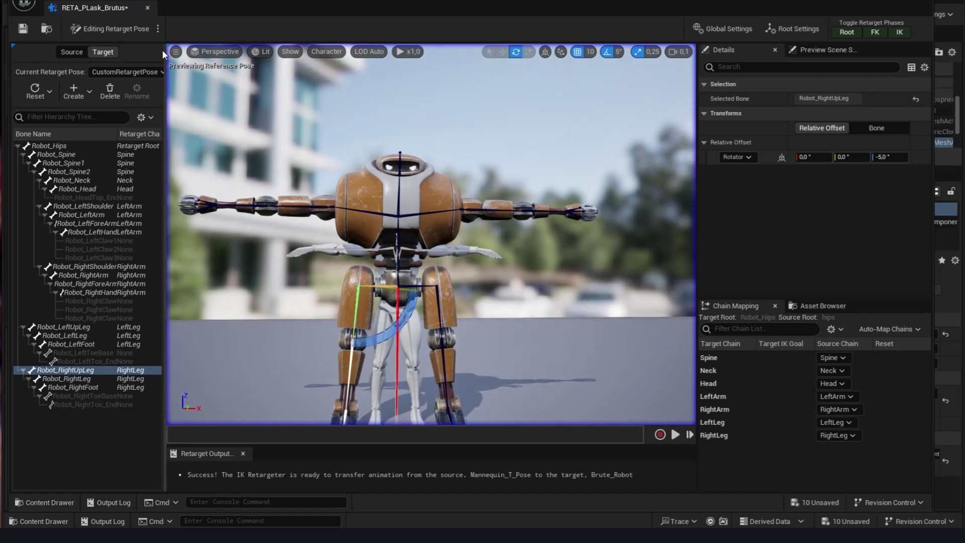
# Save and close the retargeter, then reopen RETA_PLask_Brutus
pyautogui.click(23, 31)
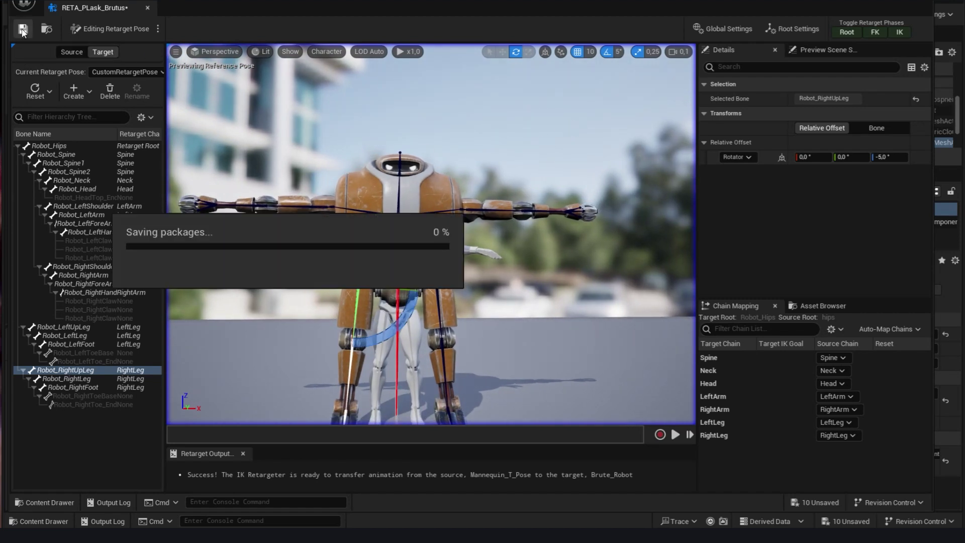
pyautogui.click(926, 4)
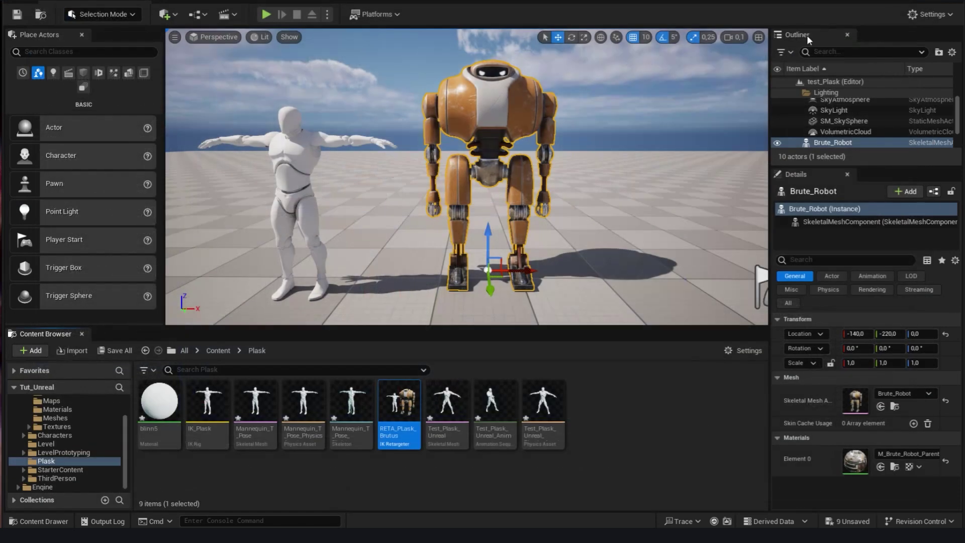
pyautogui.doubleClick(400, 408)
# Set Source Mesh Offset X to about -303 so the mannequin stands beside the robot
pyautogui.moveTo(443, 326)
pyautogui.mouseDown(button='right')
pyautogui.moveTo(340, 294)
pyautogui.moveTo(423, 226)
pyautogui.mouseUp(button='right')
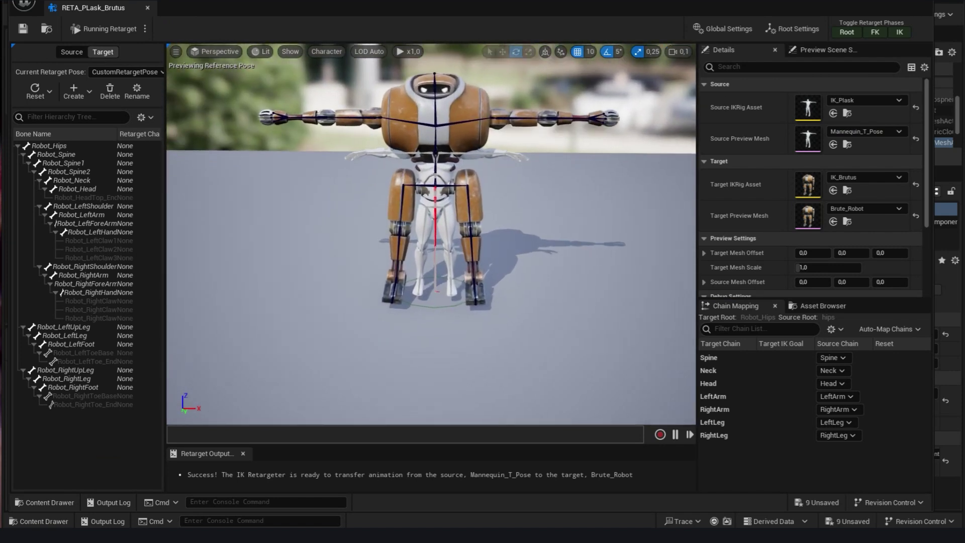
pyautogui.scroll(3, 423, 227)
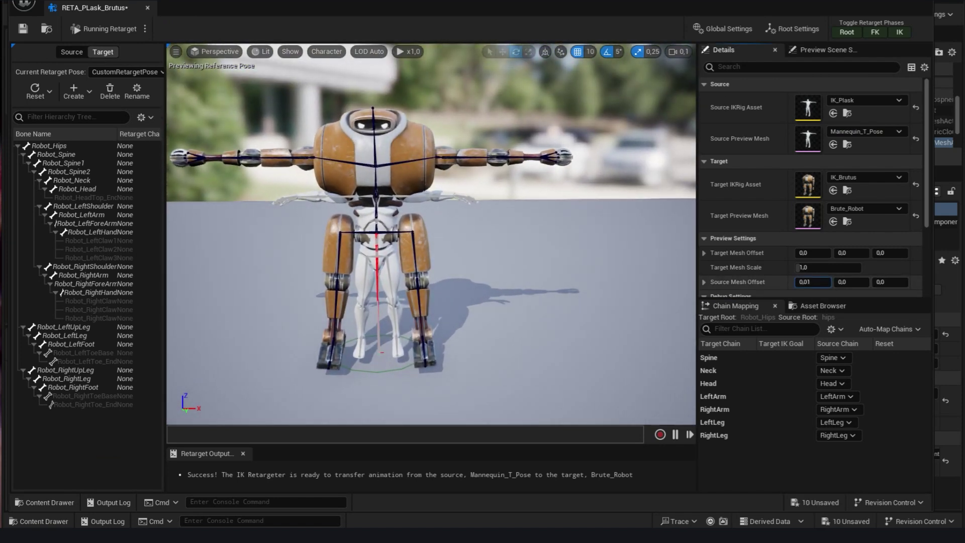
pyautogui.moveTo(813, 281); pyautogui.dragTo(746, 282)
pyautogui.click(957, 260)
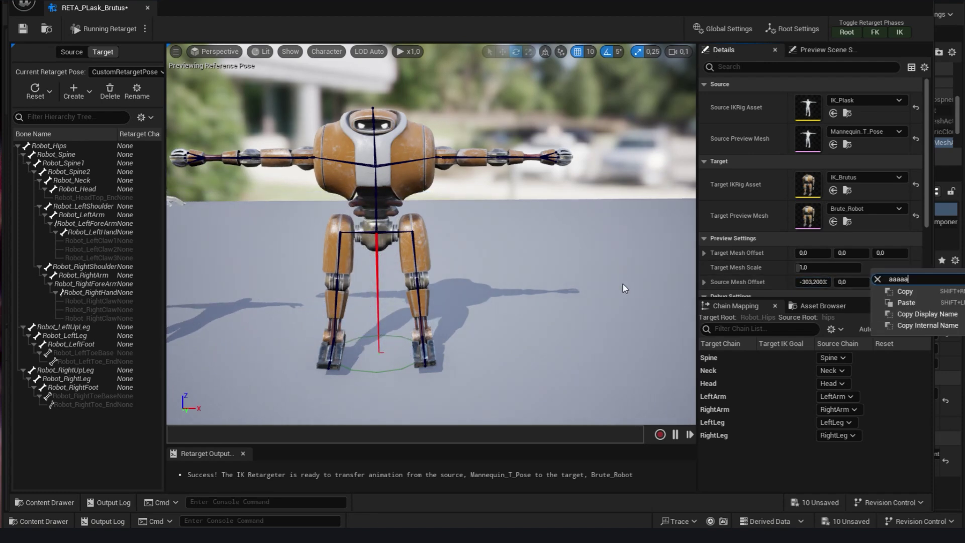
pyautogui.click(920, 279)
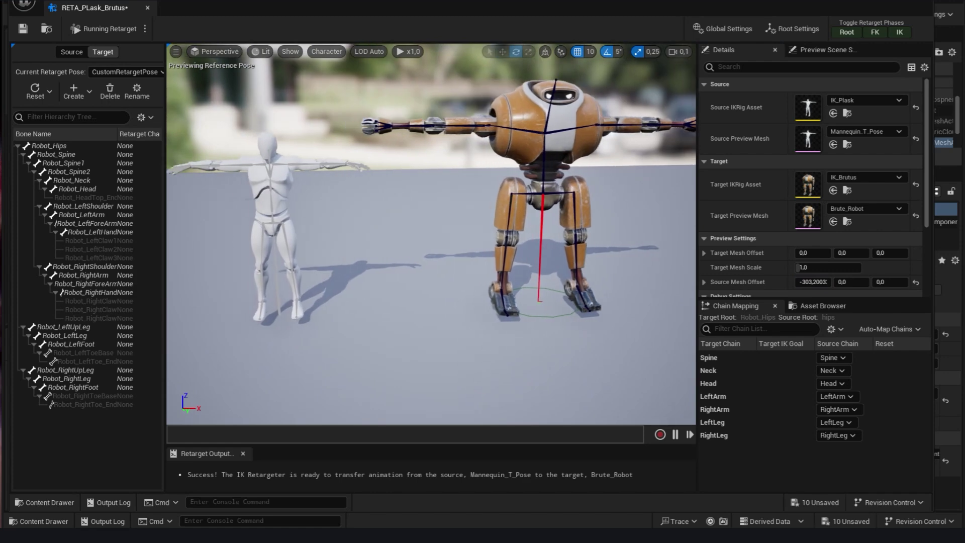
# Preview Test_Plask_Unreal_Anim on both characters, then export it to the Brute_Robot folder
pyautogui.click(822, 305)
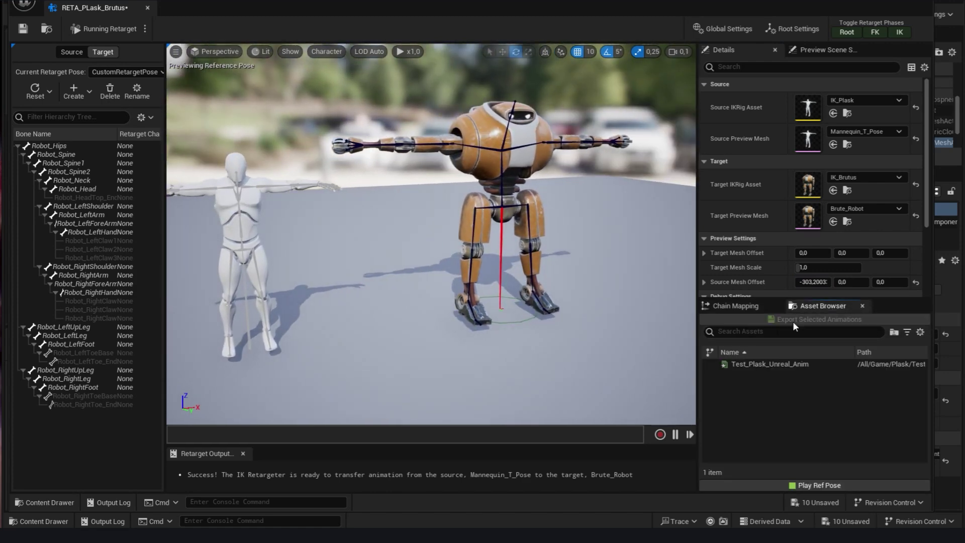
pyautogui.doubleClick(776, 362)
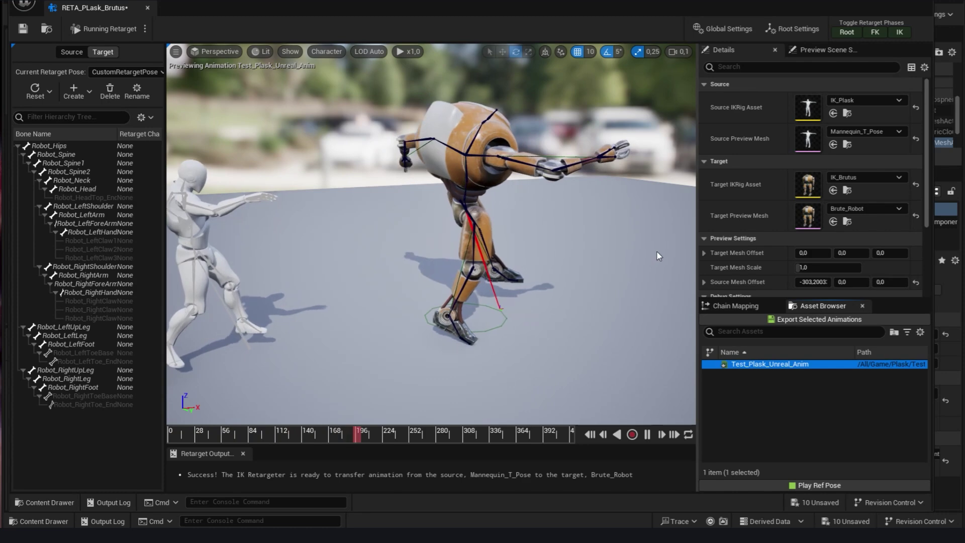
pyautogui.click(648, 434)
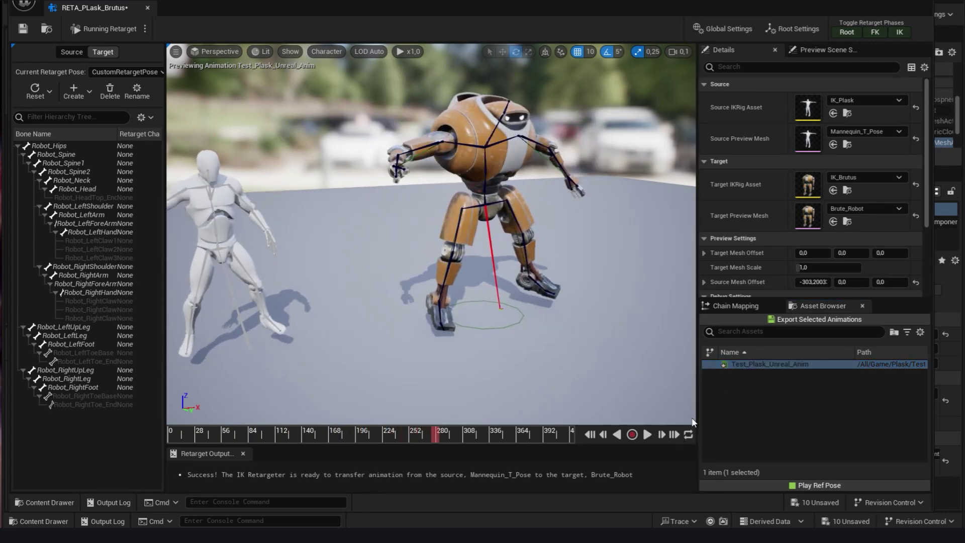
pyautogui.click(819, 319)
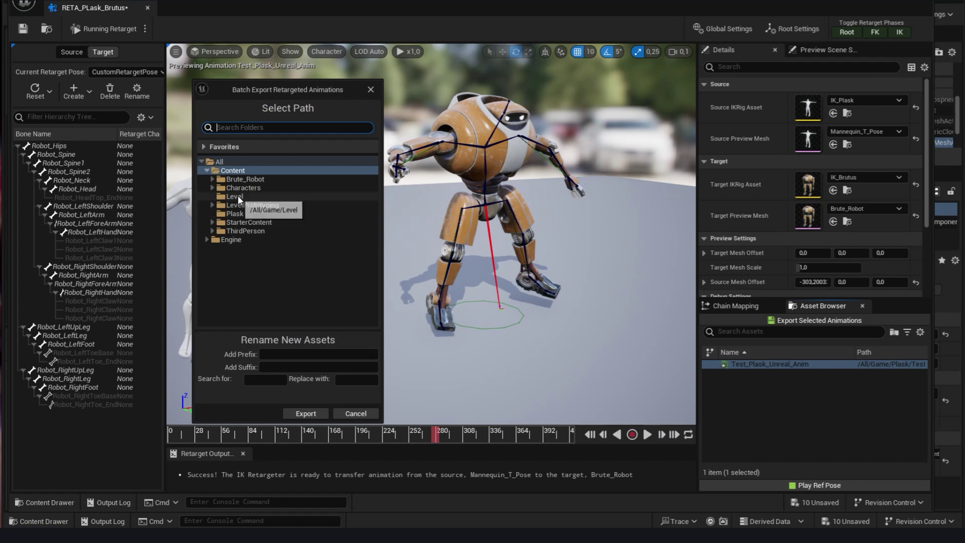
pyautogui.click(242, 178)
pyautogui.click(306, 413)
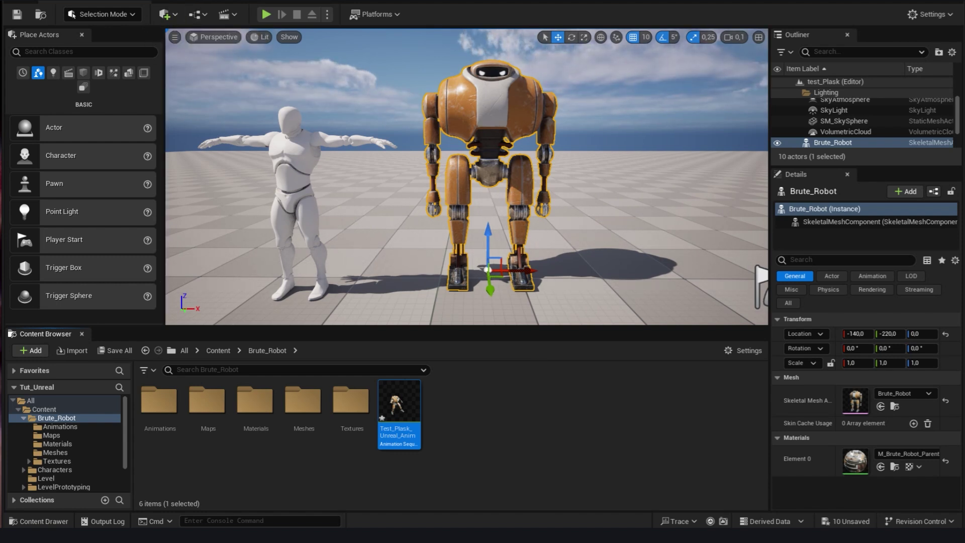
# Add a level sequence in a new Content/Seq folder and start renaming it to test
pyautogui.click(226, 15)
pyautogui.click(271, 37)
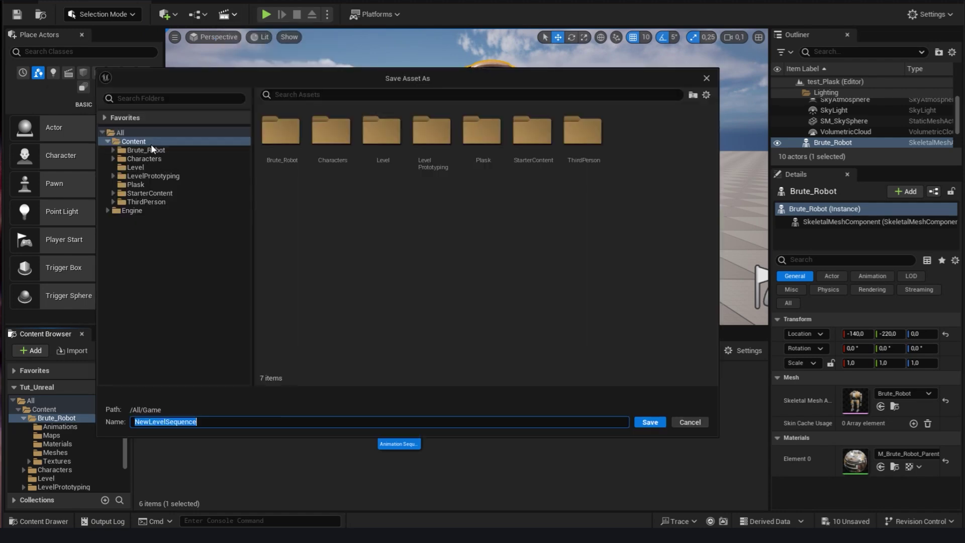
pyautogui.click(134, 142)
pyautogui.rightClick(147, 145)
pyautogui.click(172, 163)
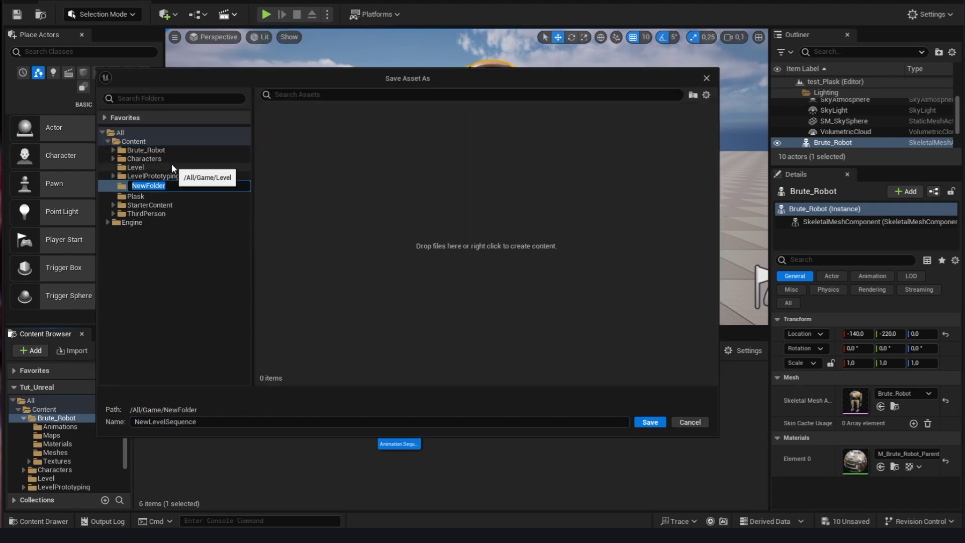
pyautogui.write('Seq')
pyautogui.press('Return')
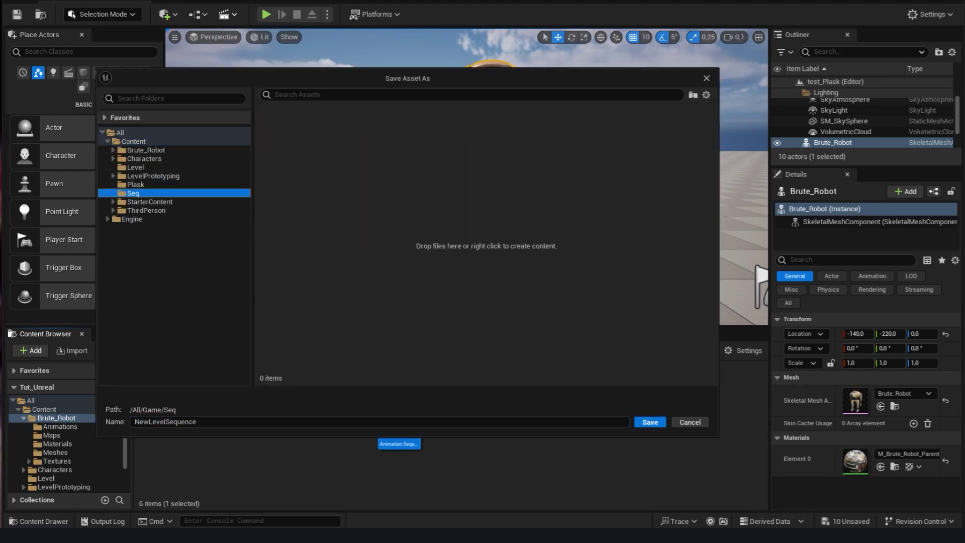
pyautogui.doubleClick(206, 422)
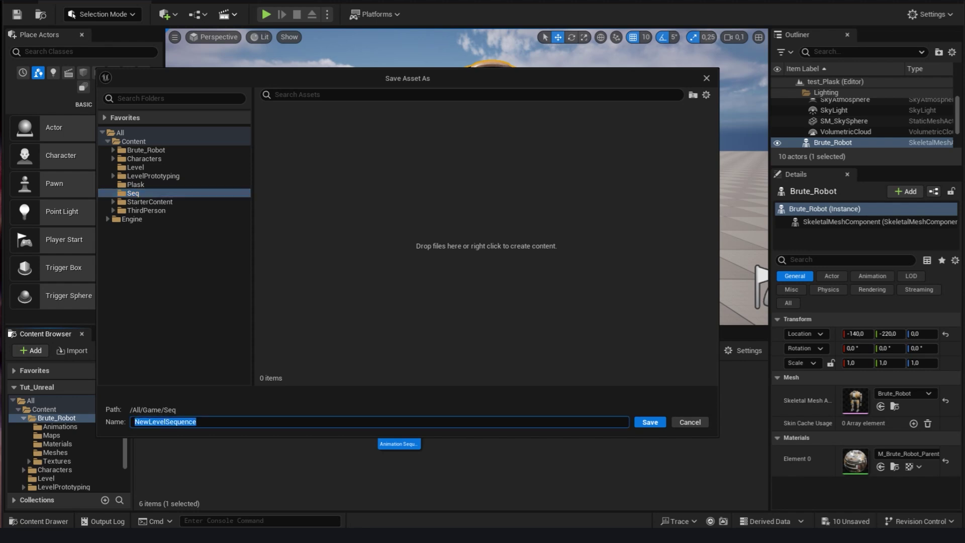
pyautogui.write('test')
# Add Mannequin_T_Pose and Brute_Robot as sequence tracks and extend the working range to 1500
pyautogui.press('Return')
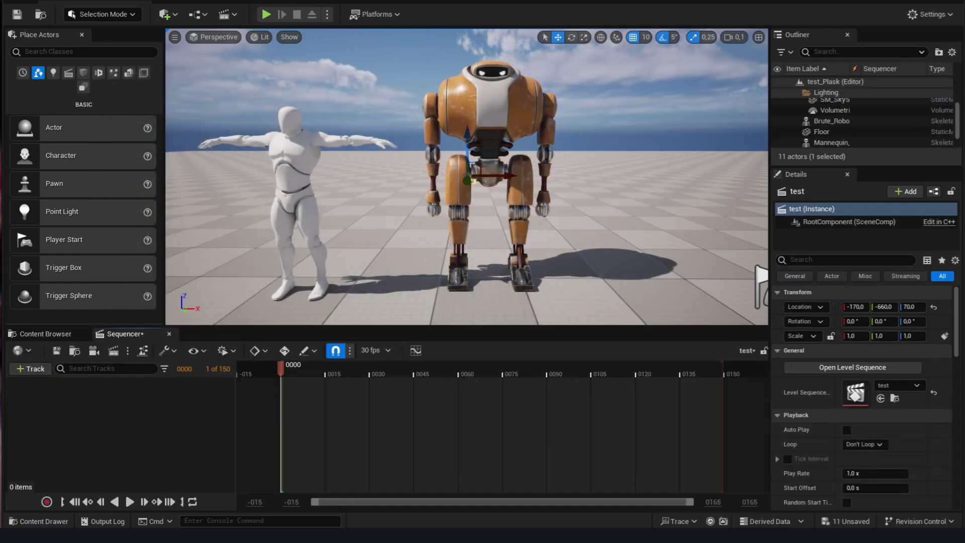
pyautogui.click(273, 192)
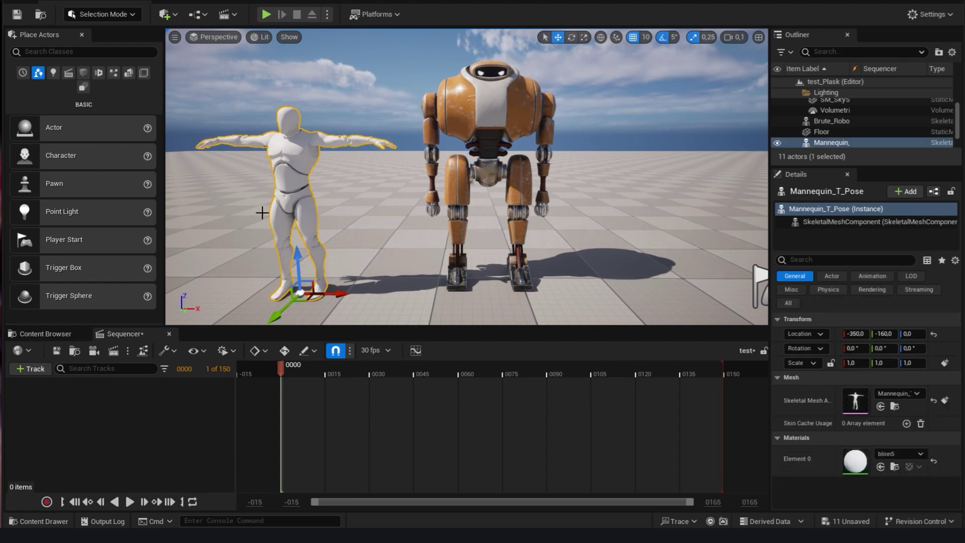
pyautogui.click(30, 369)
pyautogui.moveTo(75, 192)
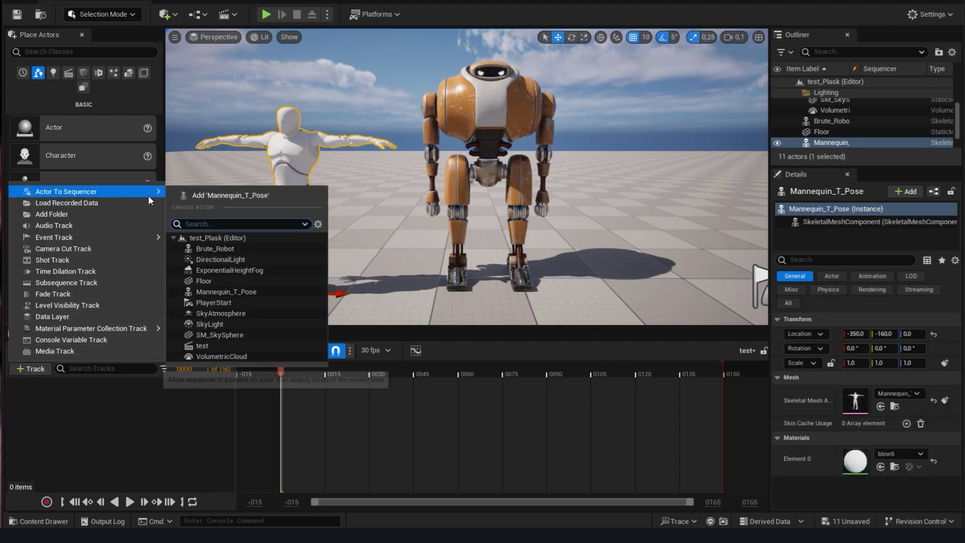
pyautogui.click(231, 196)
pyautogui.click(490, 226)
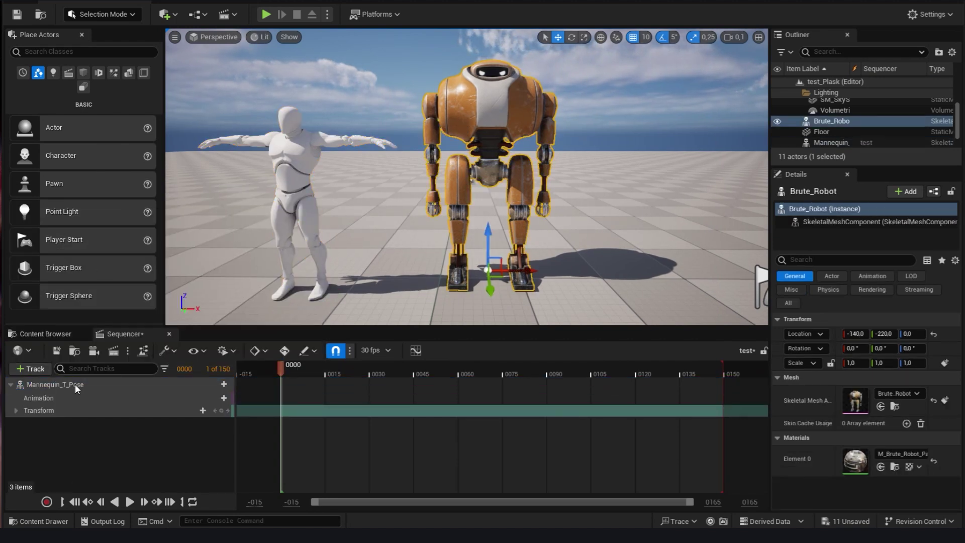
pyautogui.click(30, 368)
pyautogui.click(226, 195)
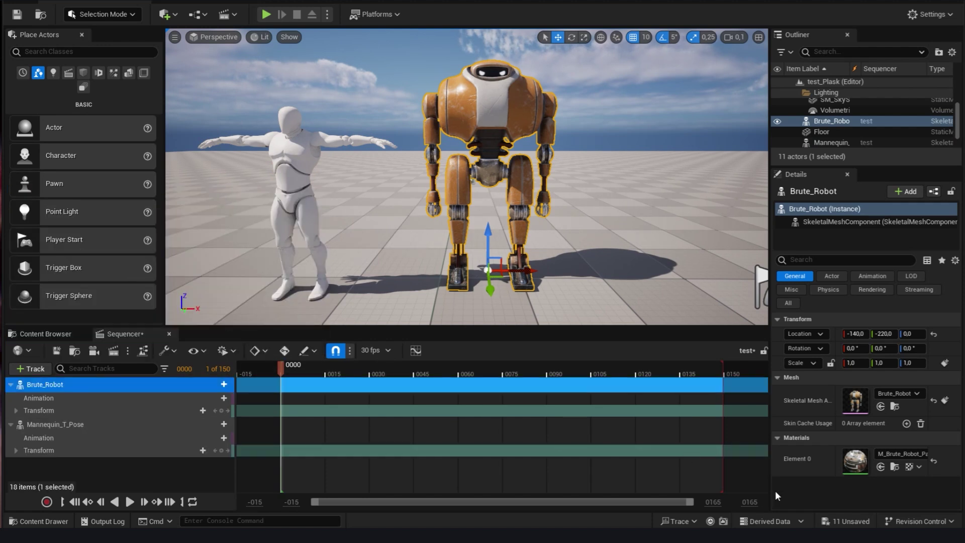
pyautogui.click(750, 502)
pyautogui.write('1500')
pyautogui.press('Return')
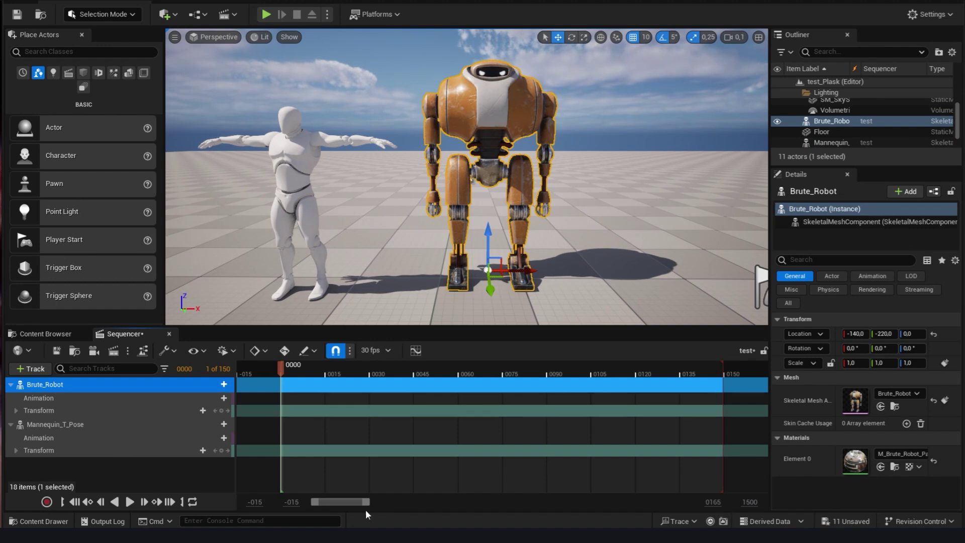
pyautogui.moveTo(368, 502); pyautogui.dragTo(534, 503)
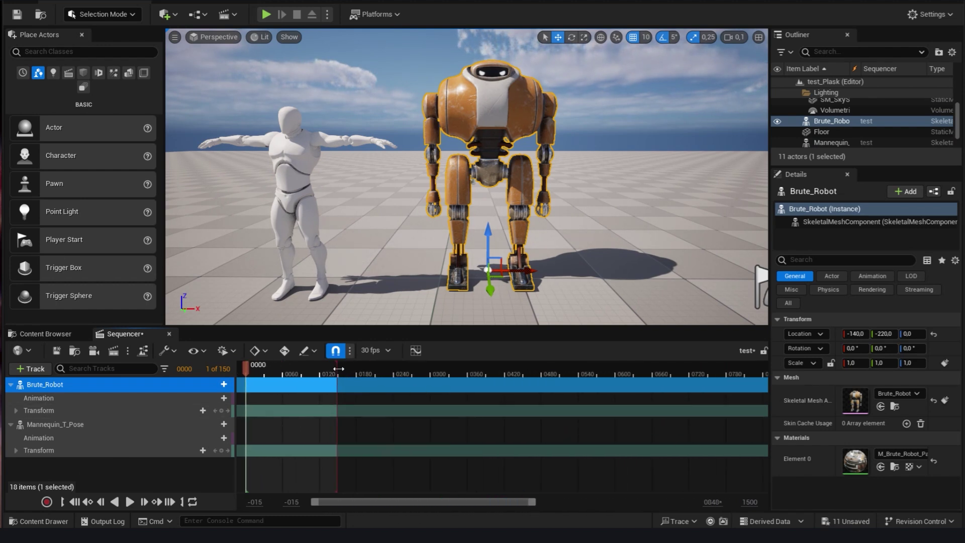
pyautogui.moveTo(339, 369); pyautogui.dragTo(908, 371)
# Assign Test_Plask_Unreal_Anim to both the robot's and the mannequin's Animation tracks
pyautogui.click(224, 397)
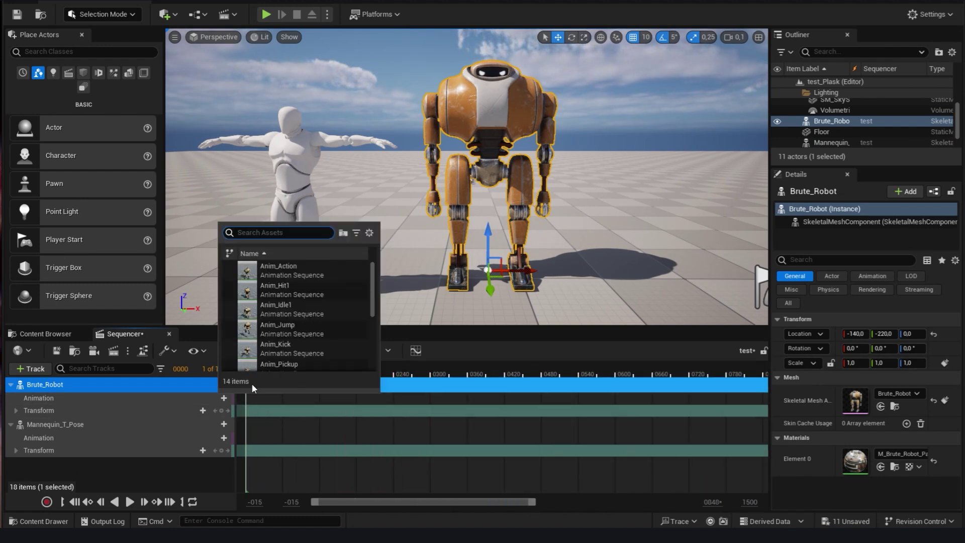
pyautogui.scroll(-3, 365, 314)
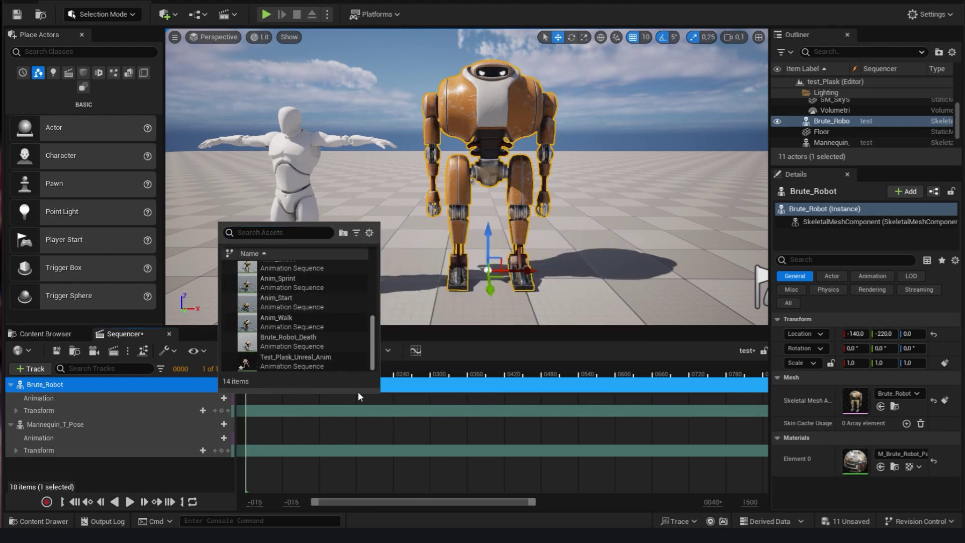
pyautogui.click(301, 354)
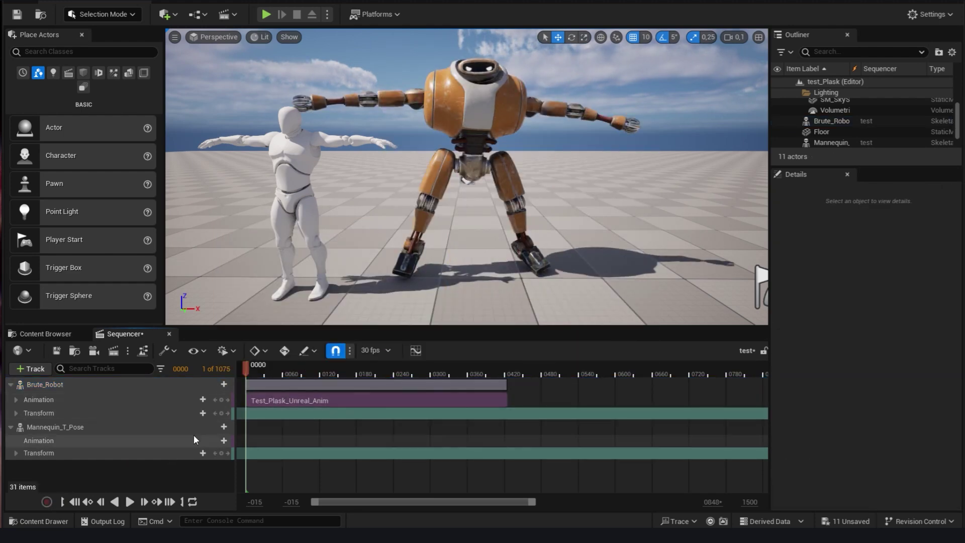
pyautogui.click(224, 441)
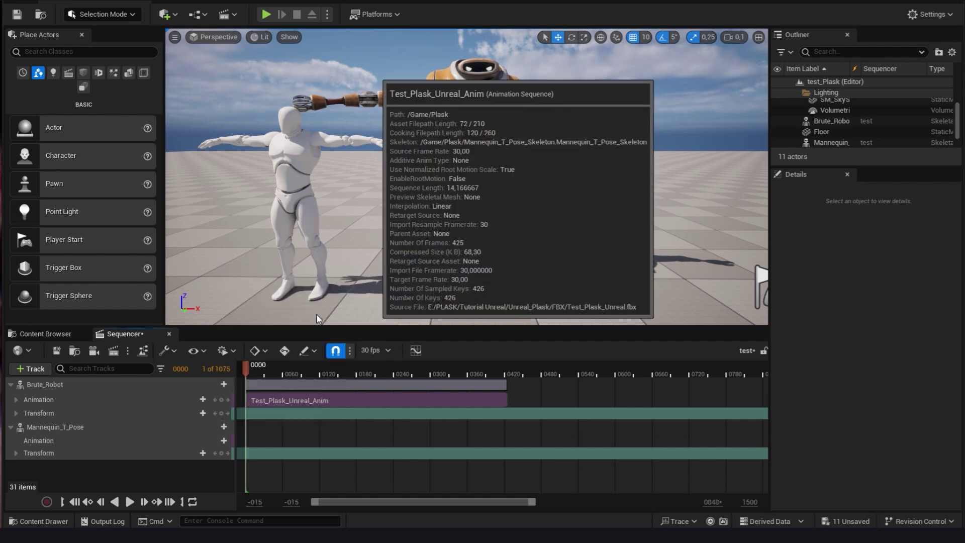
pyautogui.click(301, 310)
# End the sequence at frame 424 and play it on both characters
pyautogui.moveTo(249, 367); pyautogui.dragTo(507, 367)
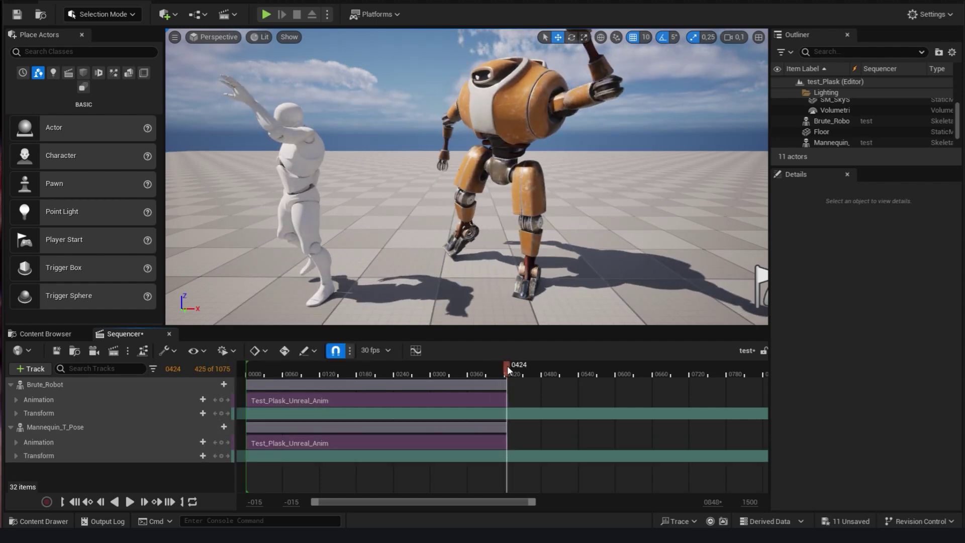
pyautogui.rightClick(508, 366)
pyautogui.click(550, 226)
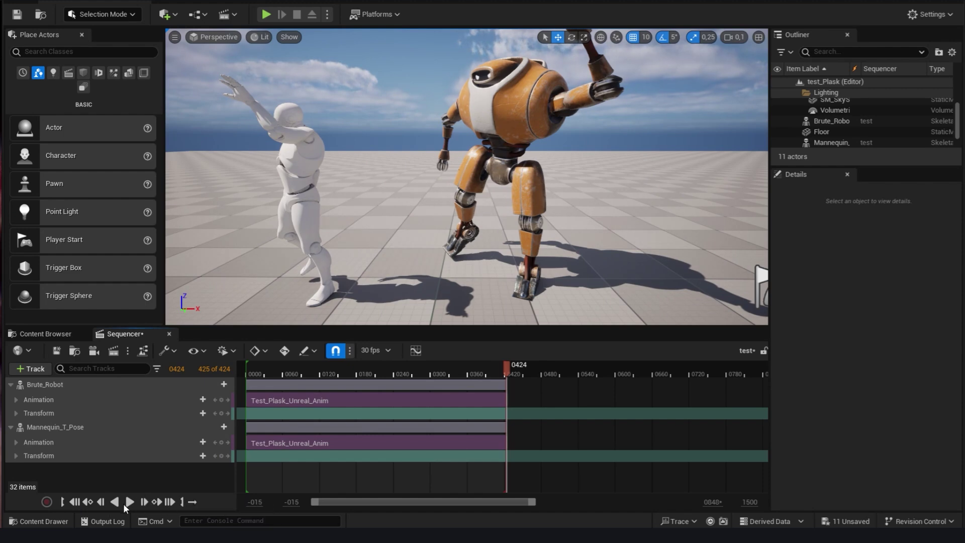
pyautogui.click(130, 502)
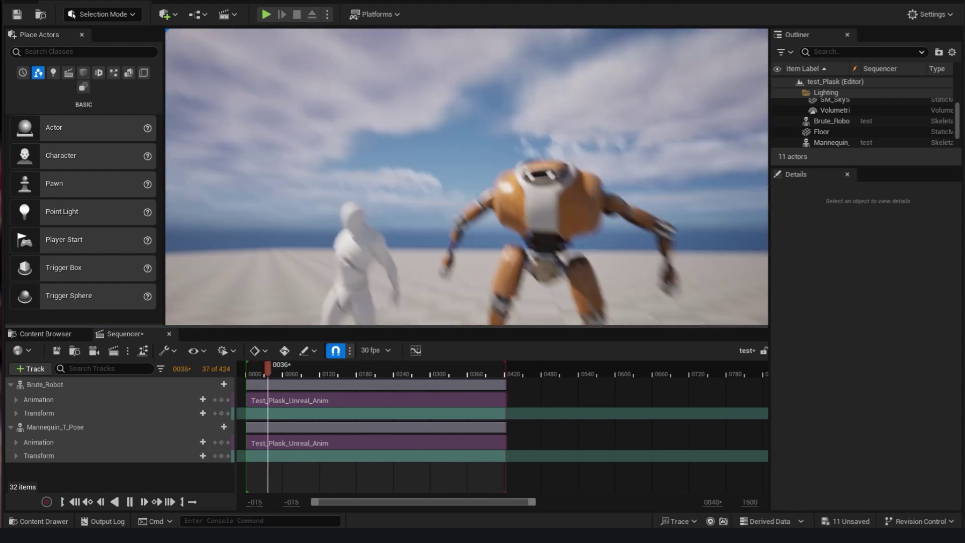